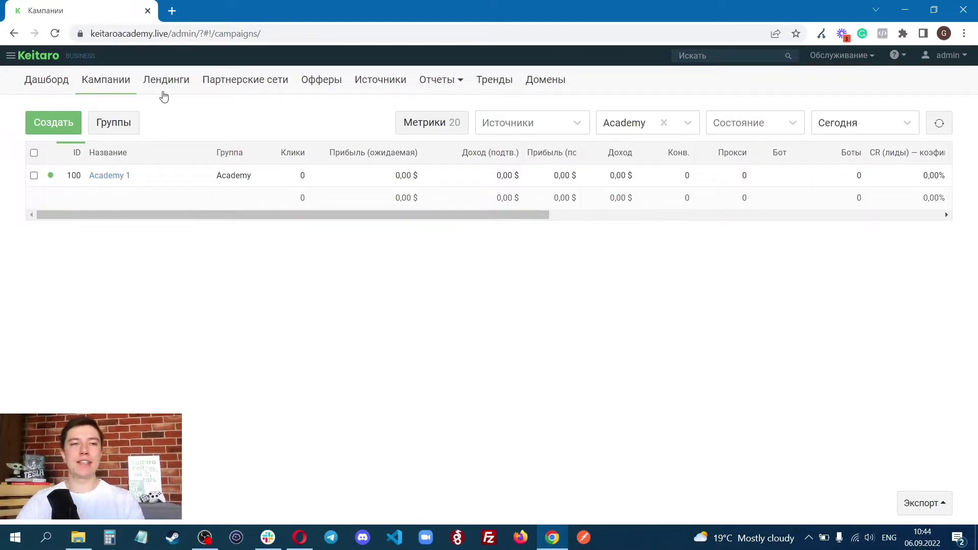
# - Open the list of landing pages (Лендинги) in the tracker
pyautogui.click(165, 91)
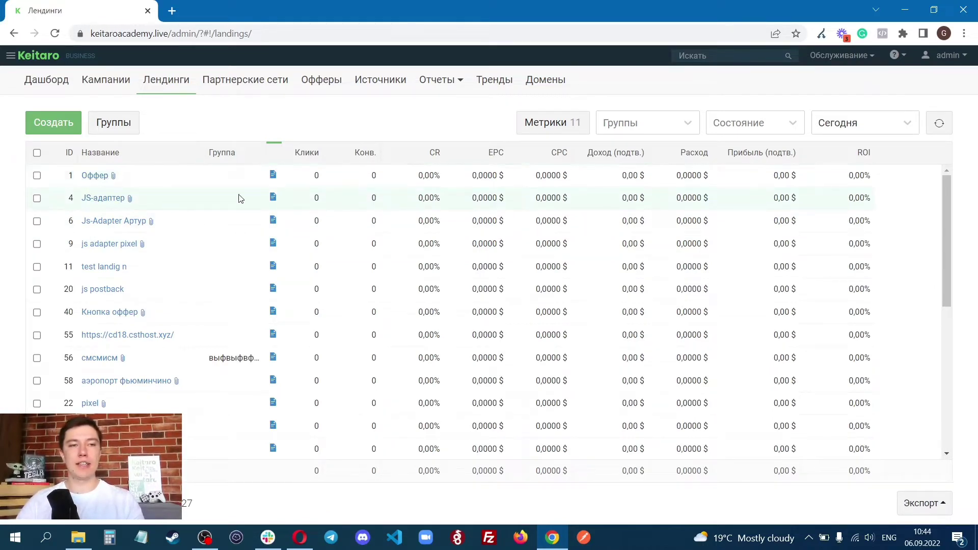
pyautogui.click(245, 176)
pyautogui.click(437, 469)
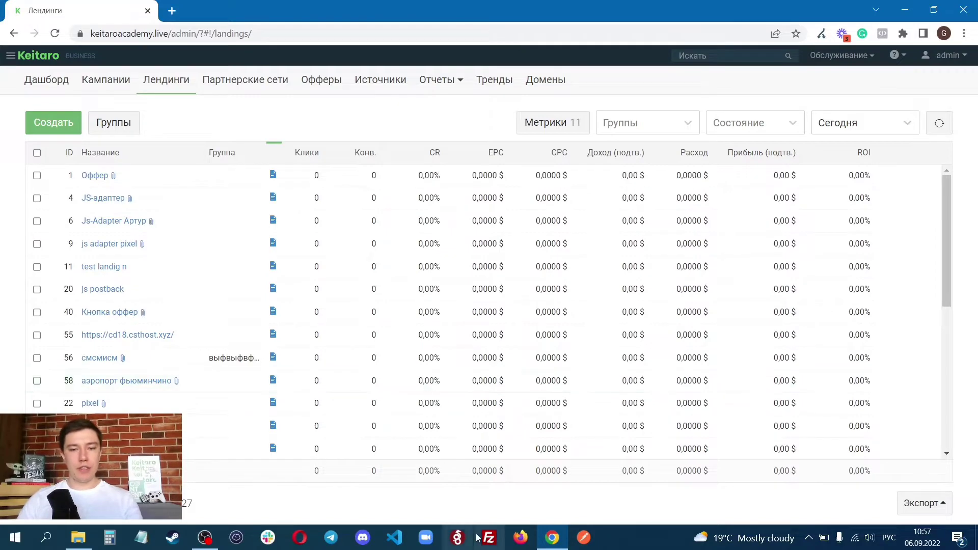
# - Switch to FileZilla, dismiss the update notice and open the Site Manager
pyautogui.click(486, 538)
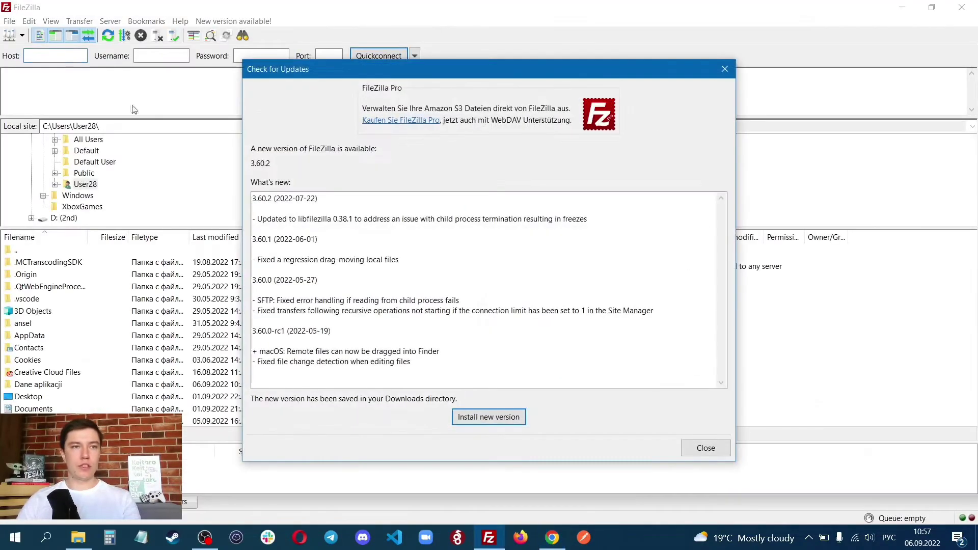
pyautogui.click(725, 69)
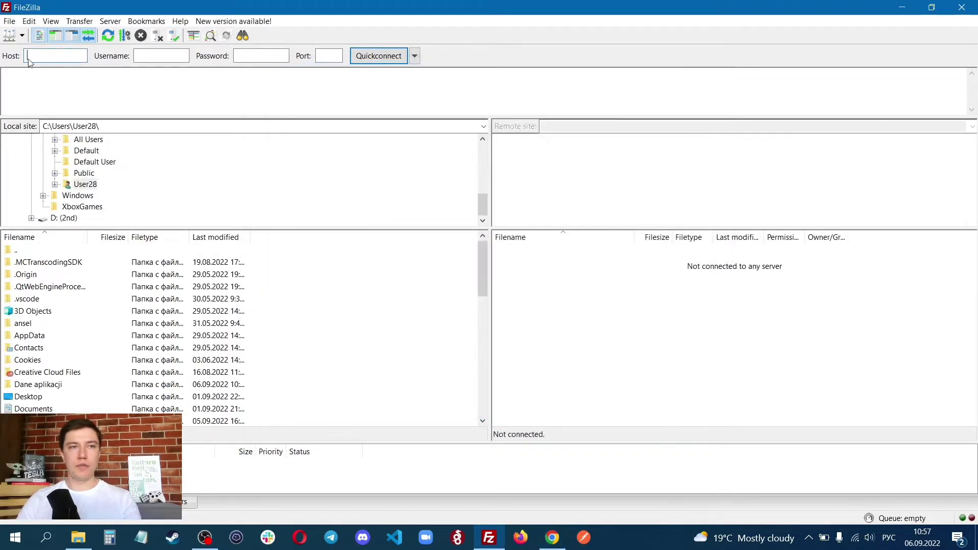
pyautogui.click(10, 37)
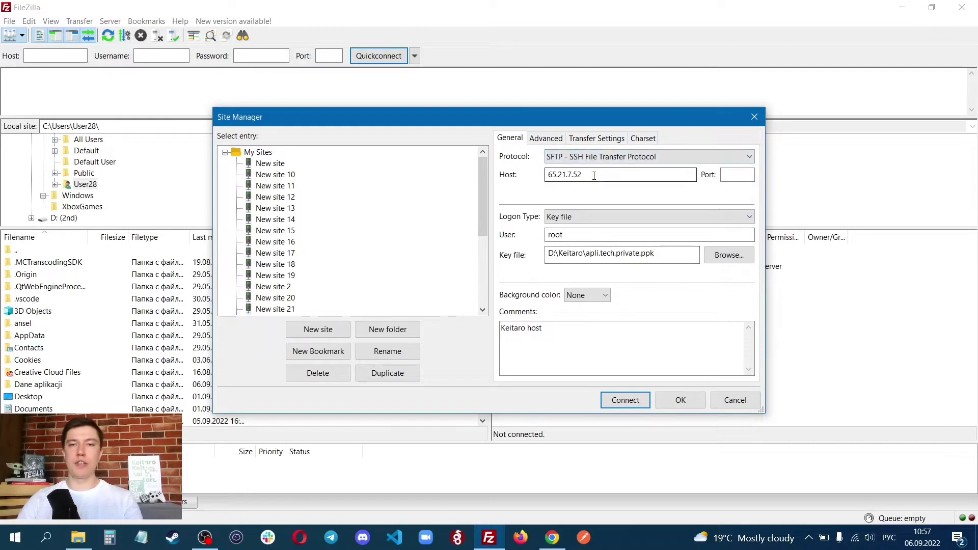
# - Add a new site entry using FTP - File Transfer Protocol with encryption "Use explicit FTP over TLS if available"
pyautogui.click(318, 330)
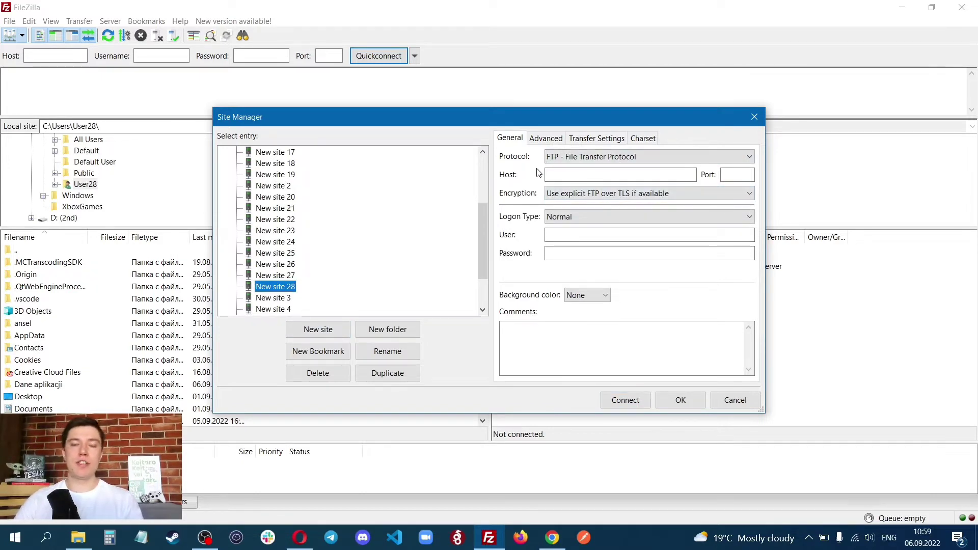
pyautogui.click(553, 157)
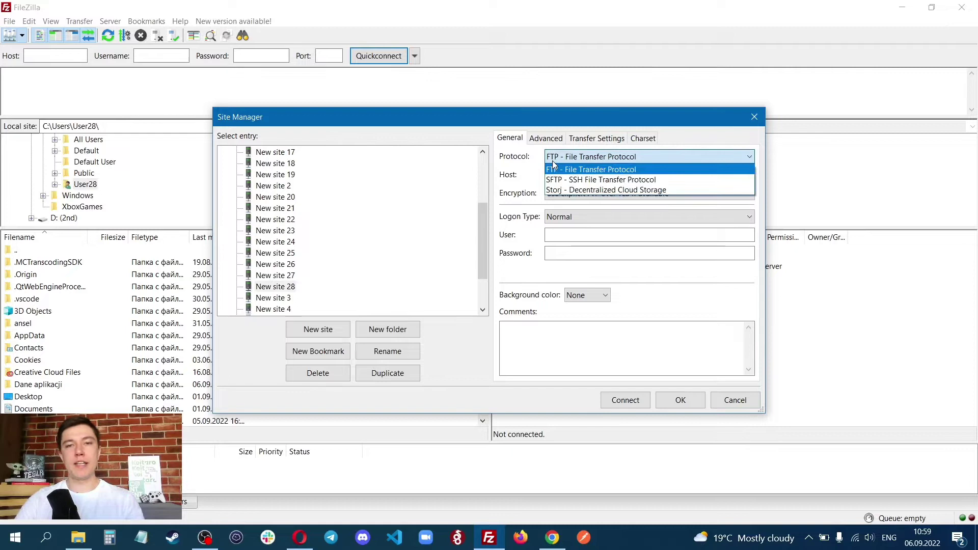
pyautogui.click(590, 169)
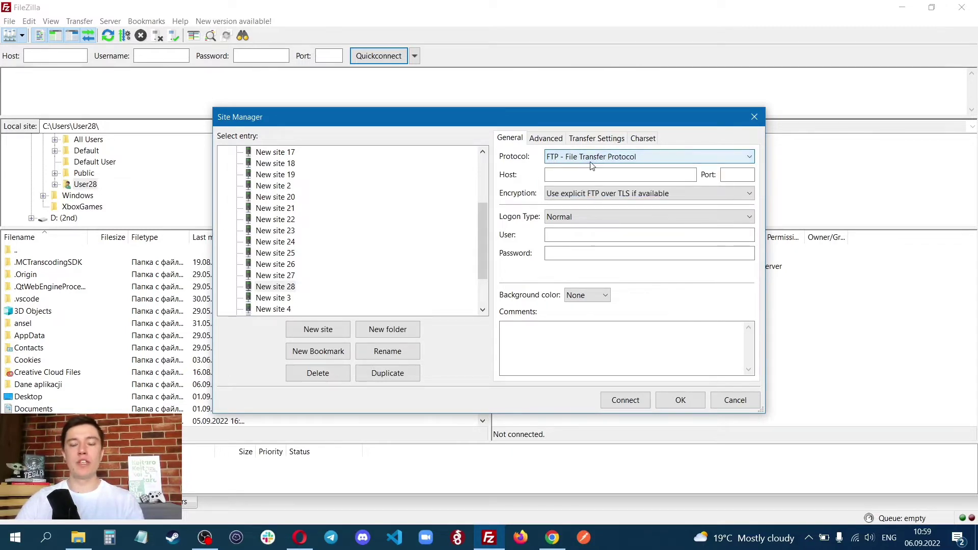
pyautogui.click(555, 177)
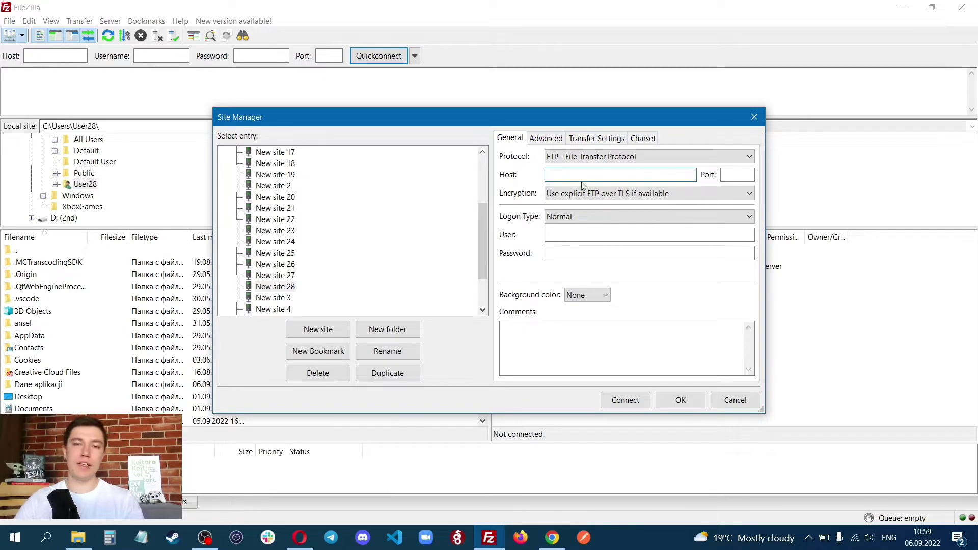
pyautogui.click(732, 175)
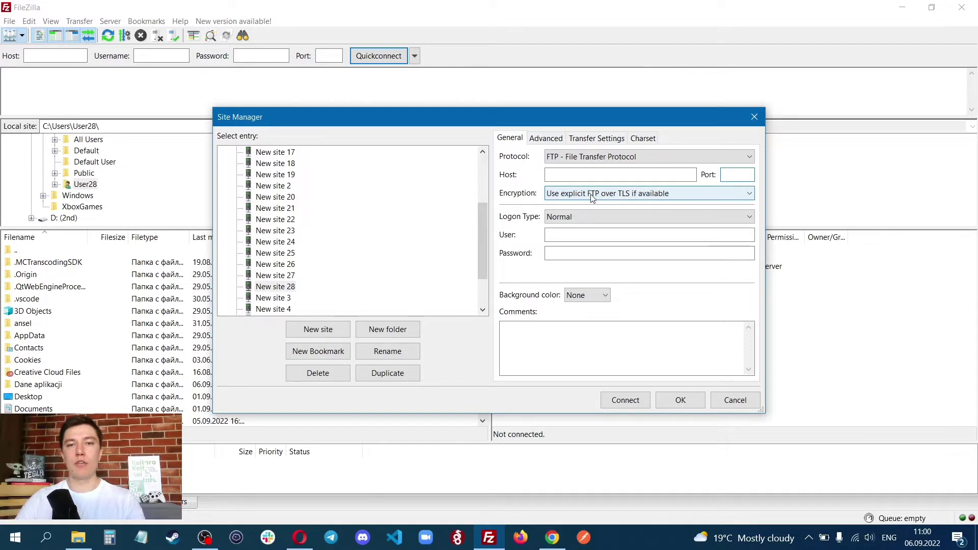
pyautogui.click(572, 198)
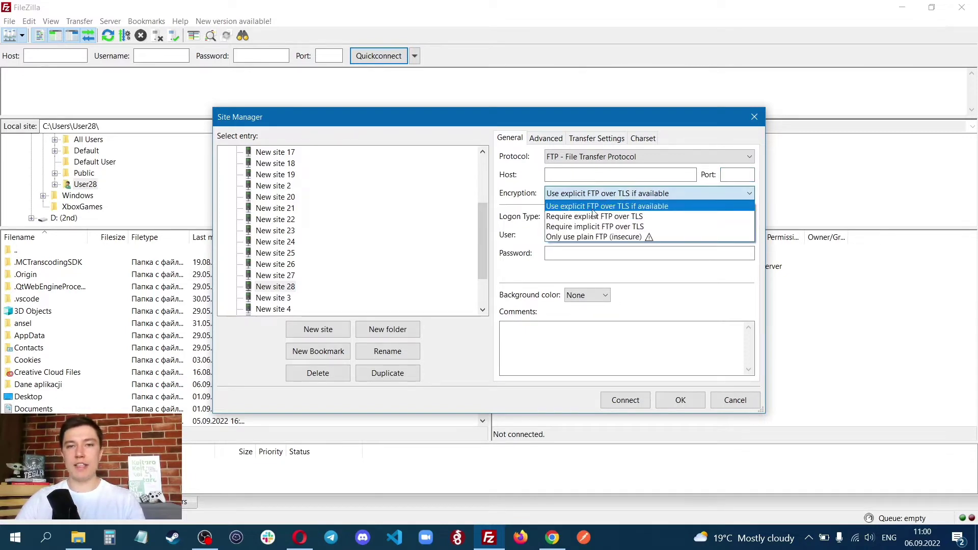
pyautogui.click(590, 210)
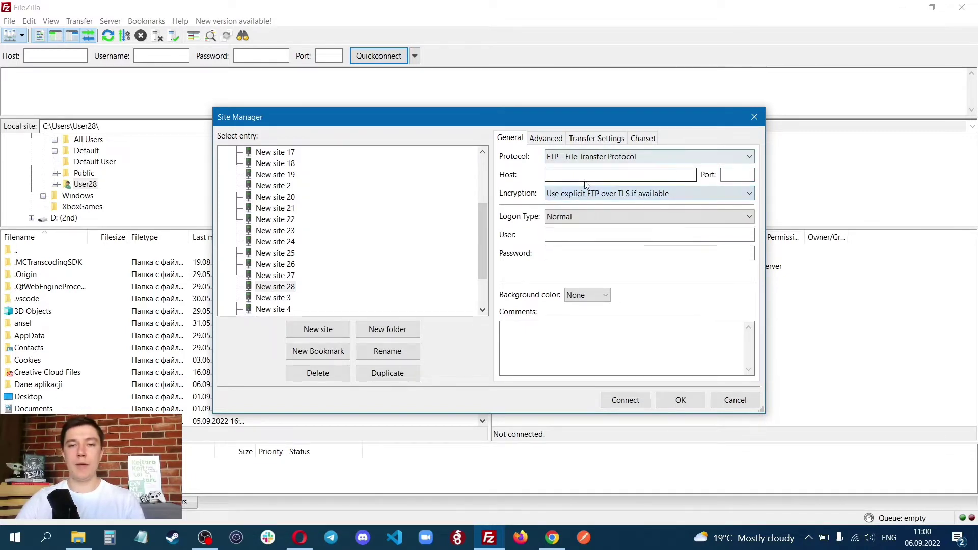
# - Try SFTP - SSH File Transfer Protocol for the new site, return it to FTP and cancel the Site Manager
pyautogui.scroll(-1, 637, 158)
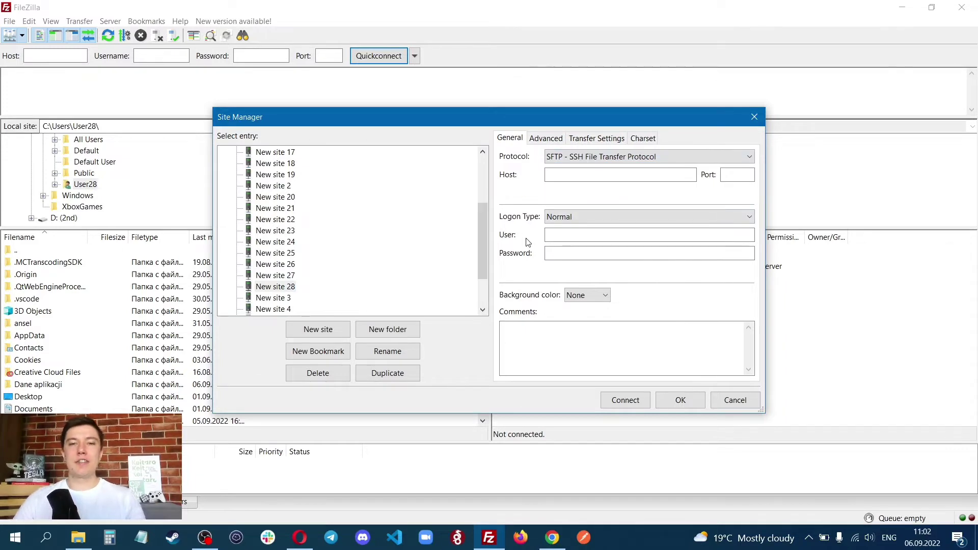
pyautogui.click(555, 237)
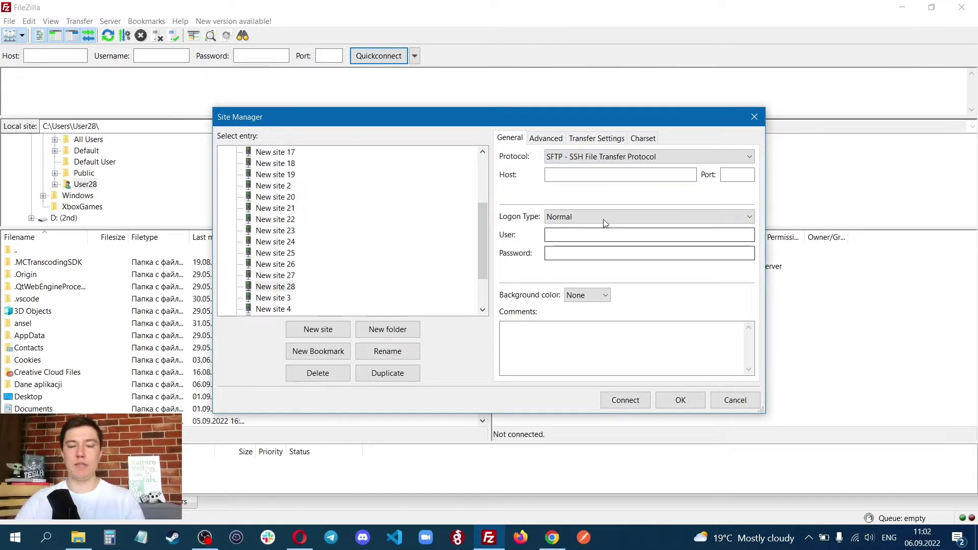
pyautogui.click(600, 161)
pyautogui.click(599, 168)
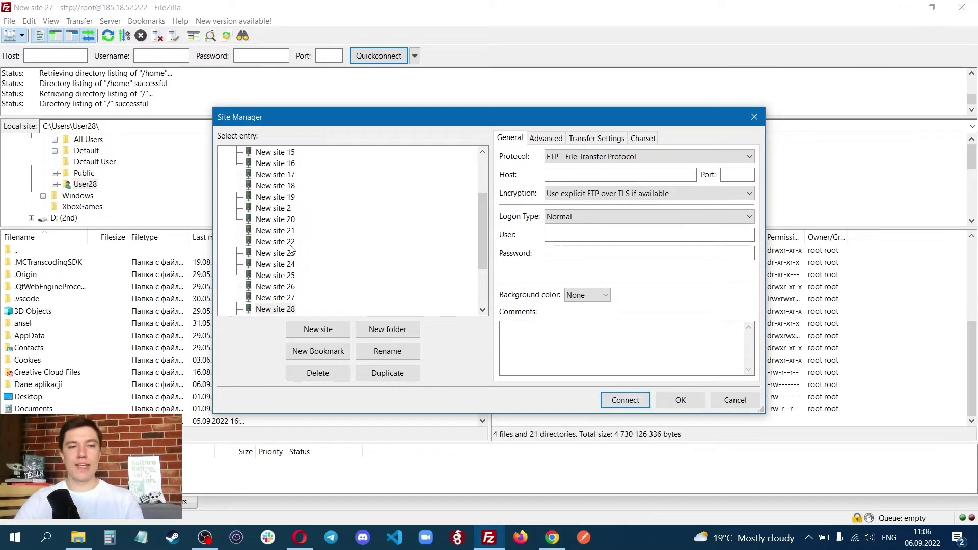
pyautogui.click(735, 400)
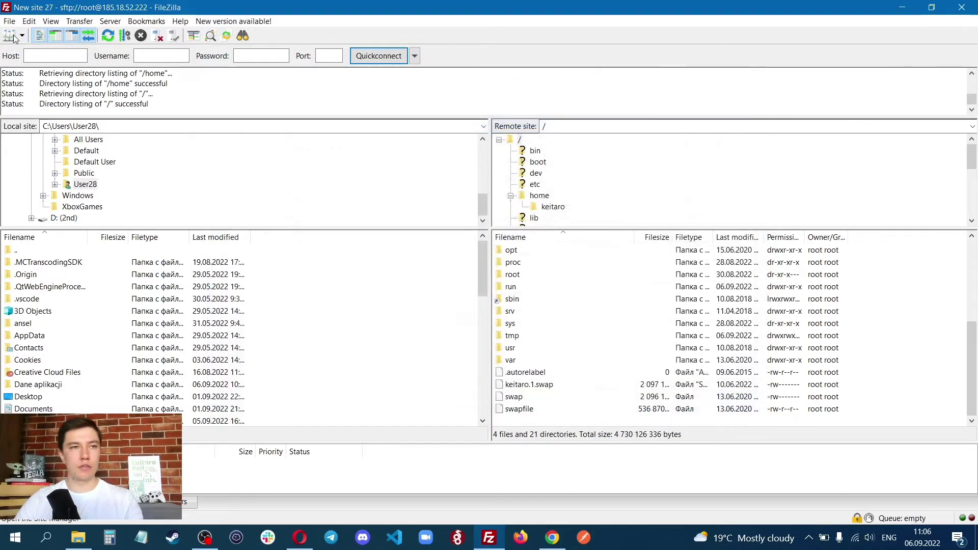
# - Connect to the saved site New site 4 from the Site Manager, establishing the connection in a new tab
pyautogui.hotkey('ctrl', 's')
pyautogui.click(281, 261)
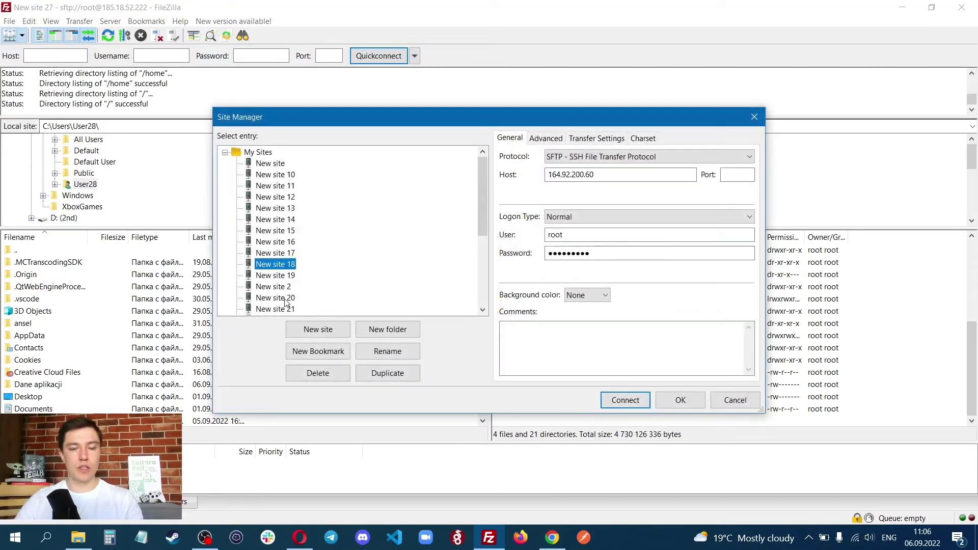
pyautogui.click(285, 300)
pyautogui.doubleClick(285, 299)
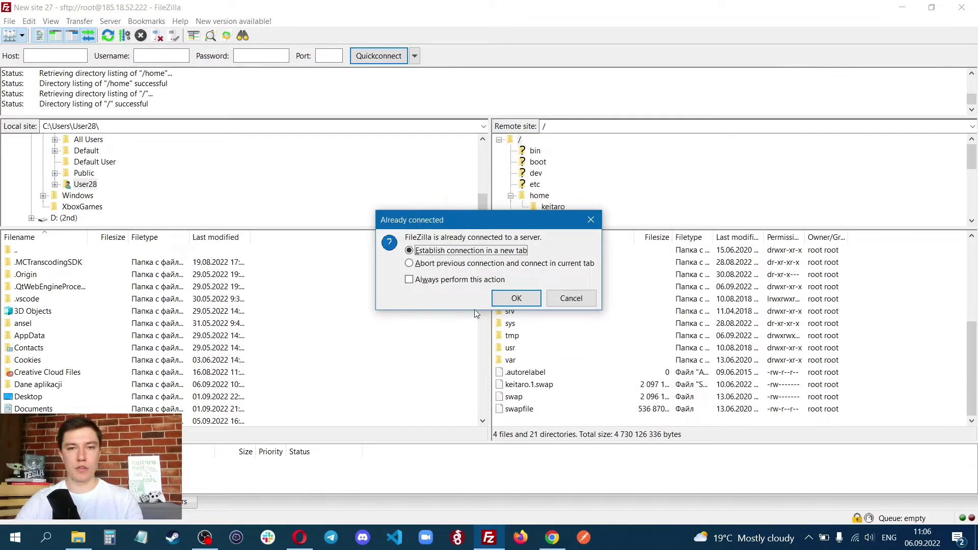
pyautogui.click(502, 301)
pyautogui.click(576, 328)
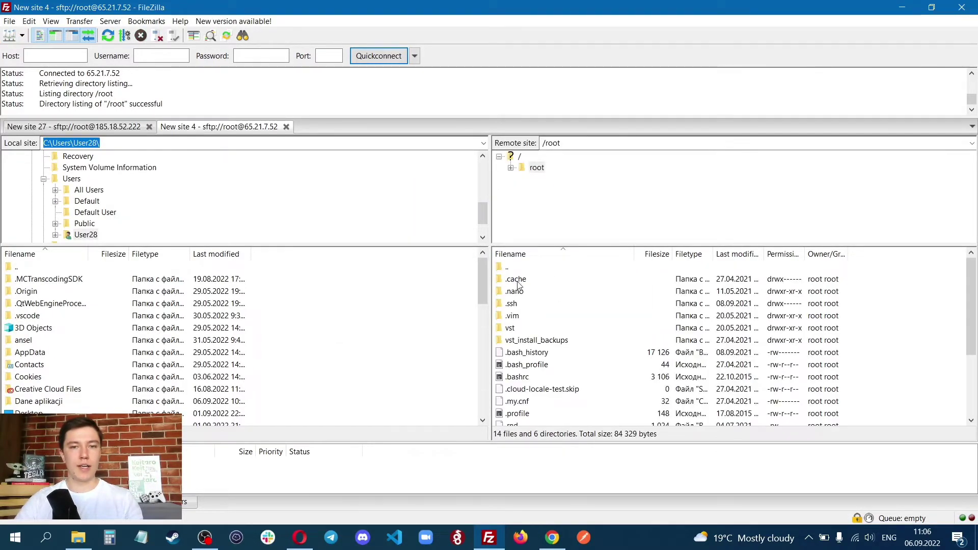
# - Navigate the remote site to /home/admin/web/cd10.csthost.xyz/public_html
pyautogui.doubleClick(514, 271)
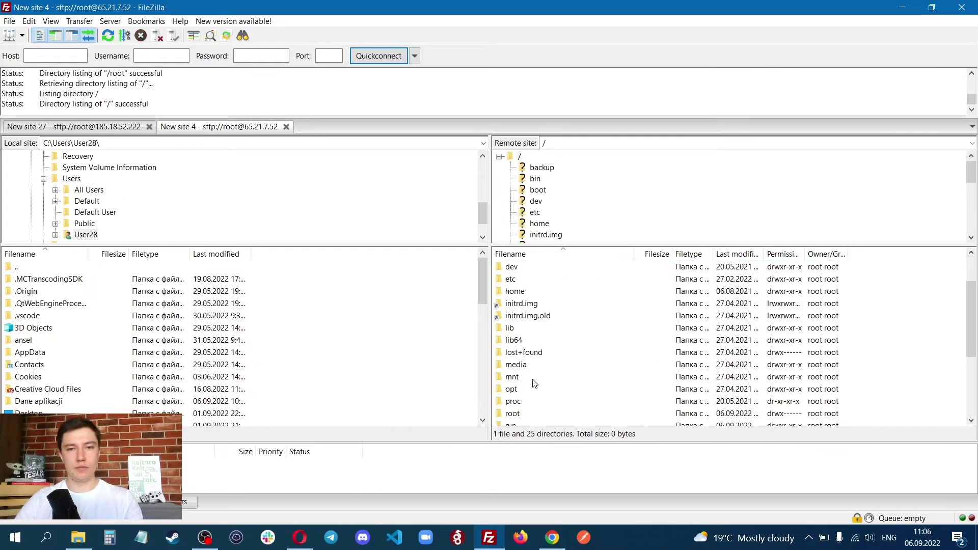
pyautogui.scroll(-3, 555, 330)
pyautogui.scroll(4, 551, 308)
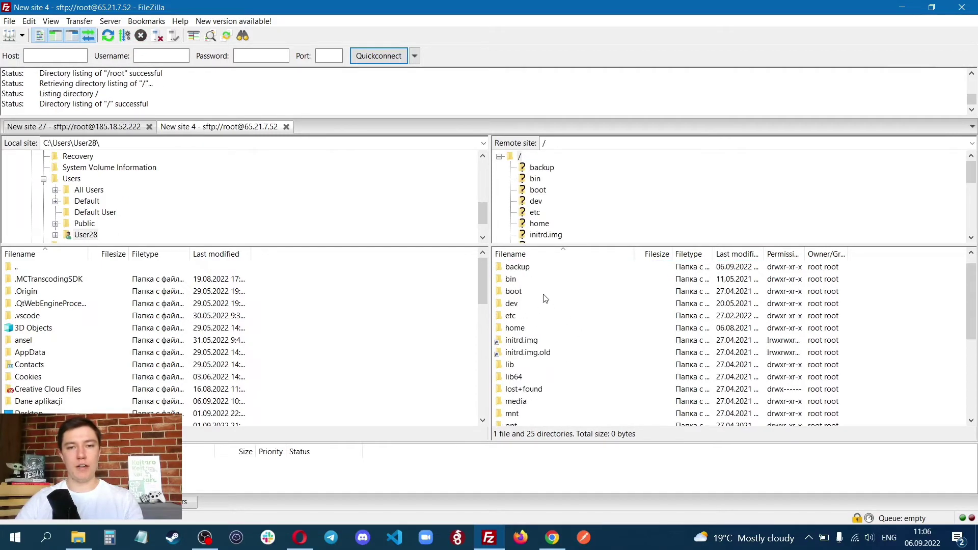
pyautogui.doubleClick(528, 328)
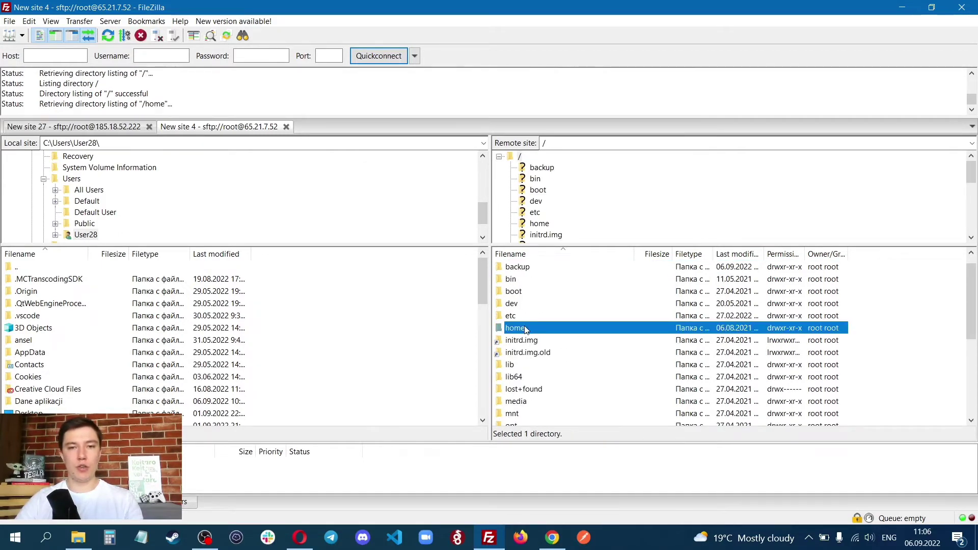
pyautogui.doubleClick(535, 280)
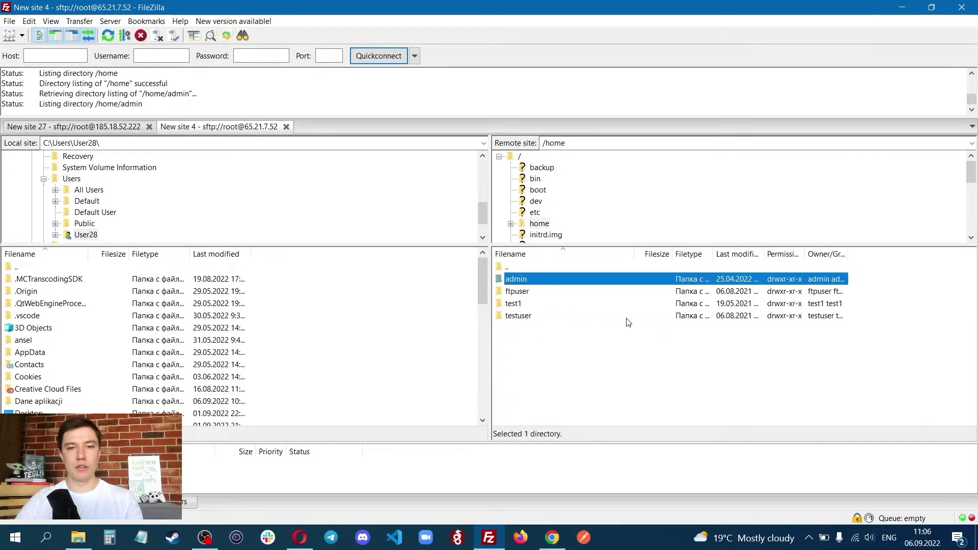
pyautogui.doubleClick(525, 341)
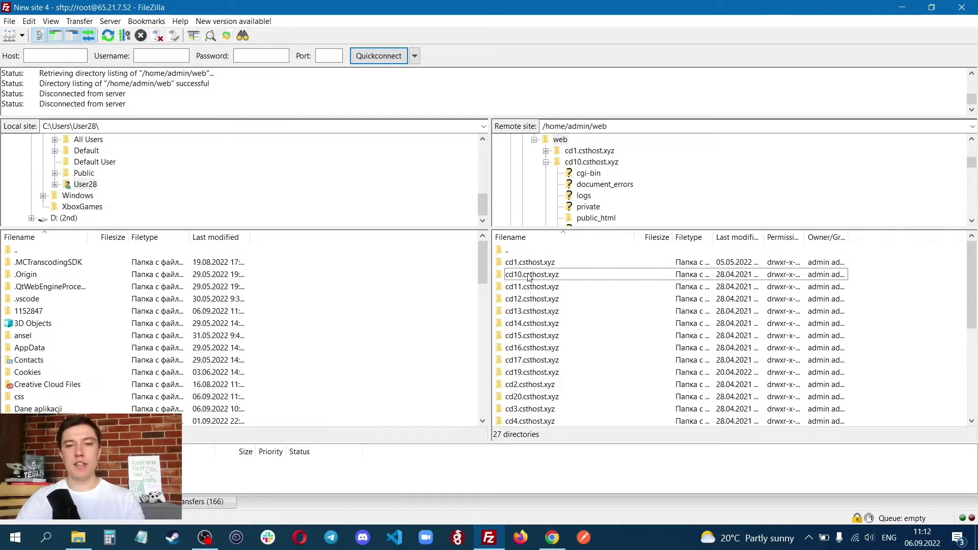
pyautogui.doubleClick(530, 277)
pyautogui.doubleClick(550, 312)
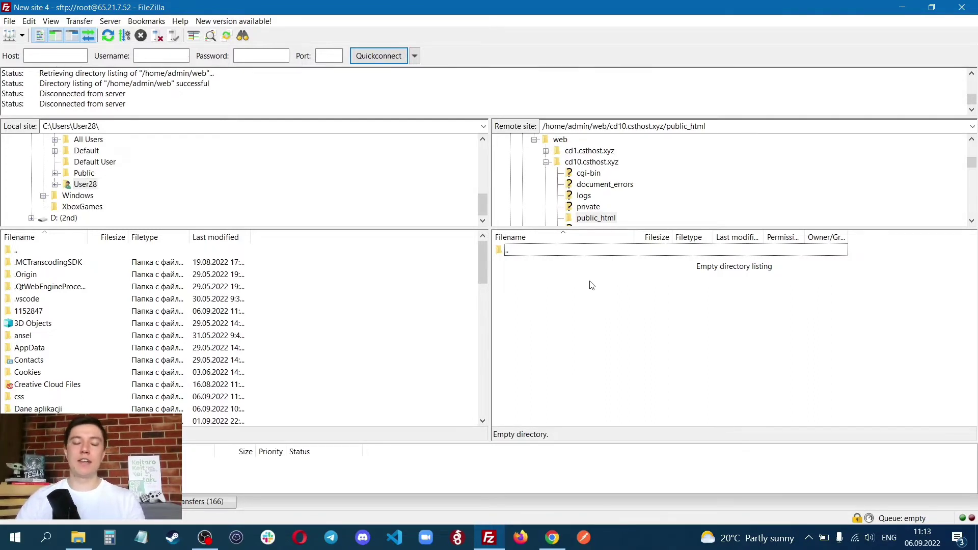
# - Upload all files and folders from the local LP folder into the remote public_html directory
pyautogui.click(902, 8)
pyautogui.doubleClick(37, 72)
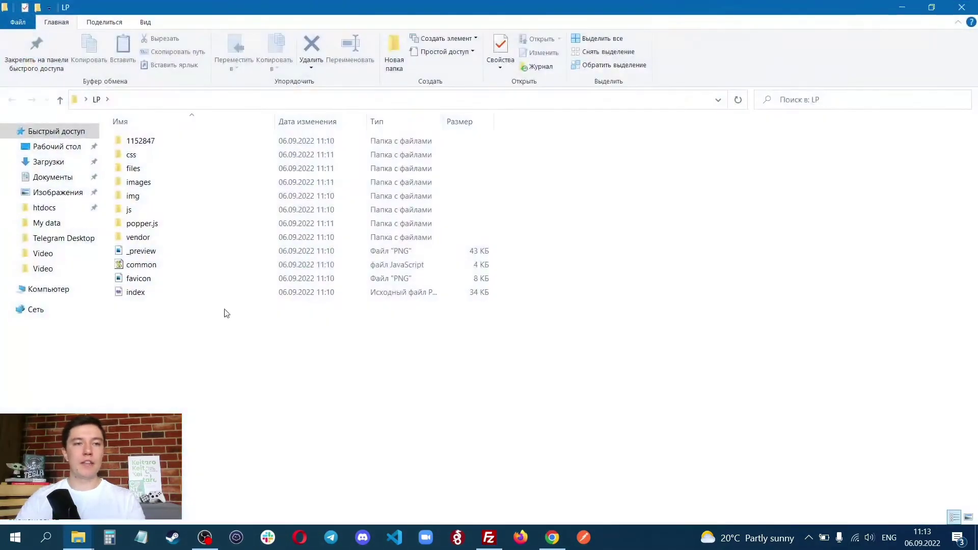
pyautogui.moveTo(211, 325); pyautogui.dragTo(215, 139)
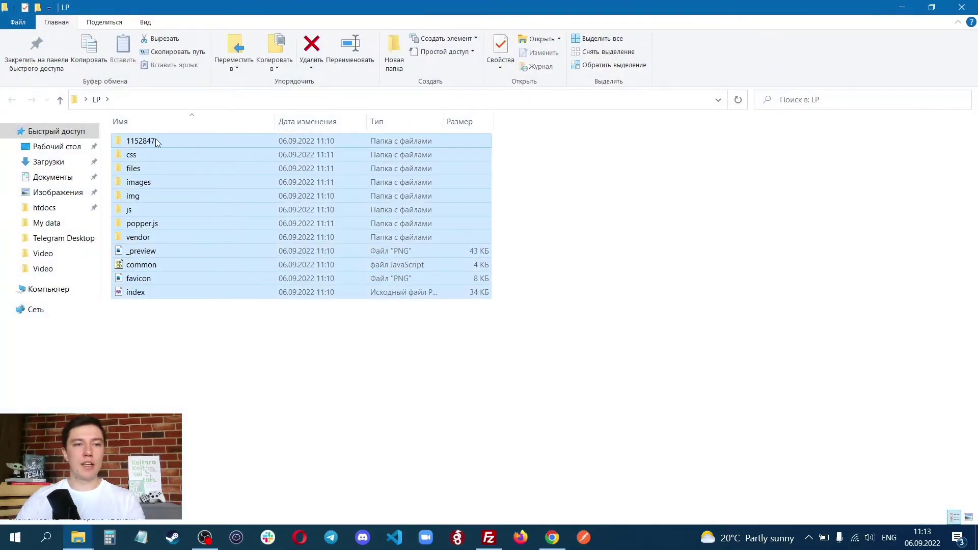
pyautogui.moveTo(154, 139); pyautogui.dragTo(594, 318)
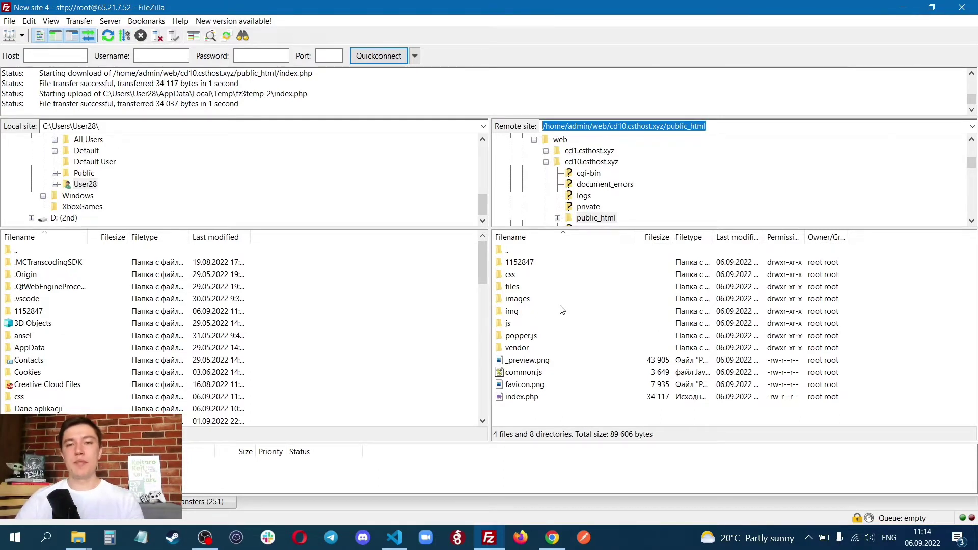
# - Copy the domain cd10.csthost.xyz from the remote path and open it in a new Chrome tab
pyautogui.click(610, 126)
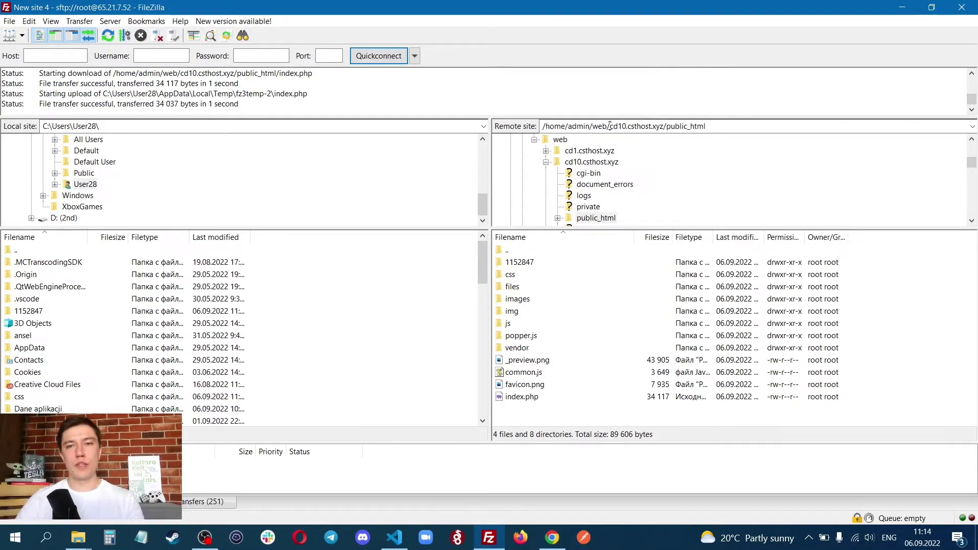
pyautogui.moveTo(611, 126); pyautogui.dragTo(664, 137)
pyautogui.hotkey('ctrl', 'c')
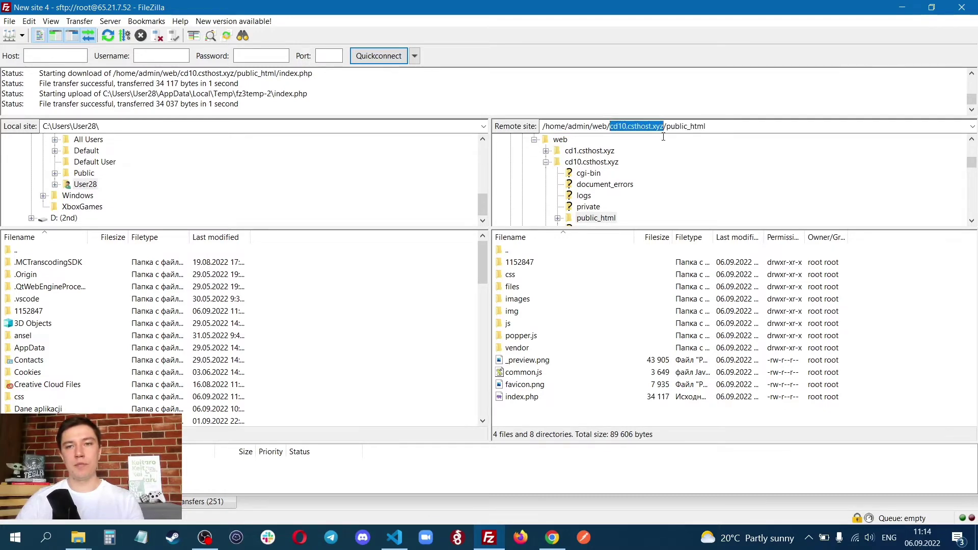
pyautogui.hotkey('alt', 'Tab')
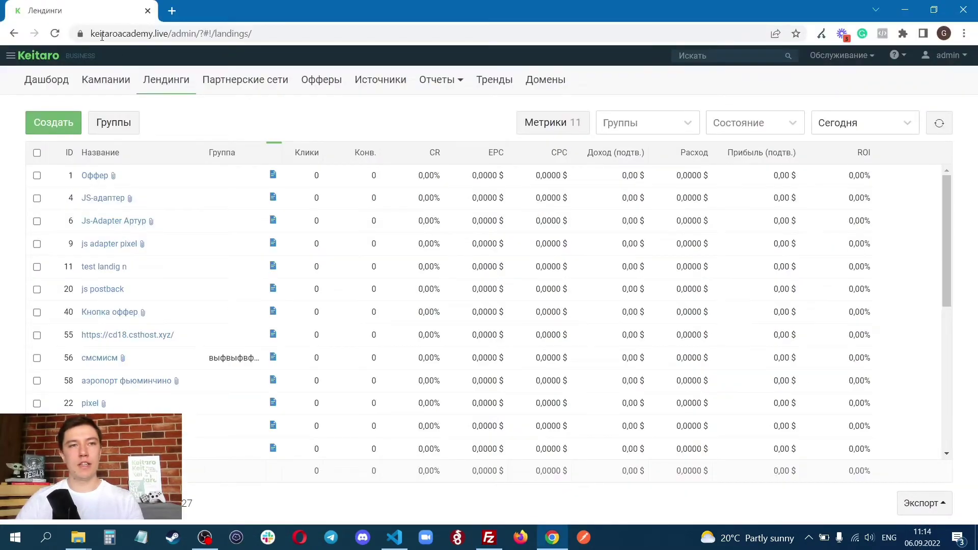
pyautogui.click(172, 14)
pyautogui.hotkey('ctrl', 'v')
pyautogui.press('Return')
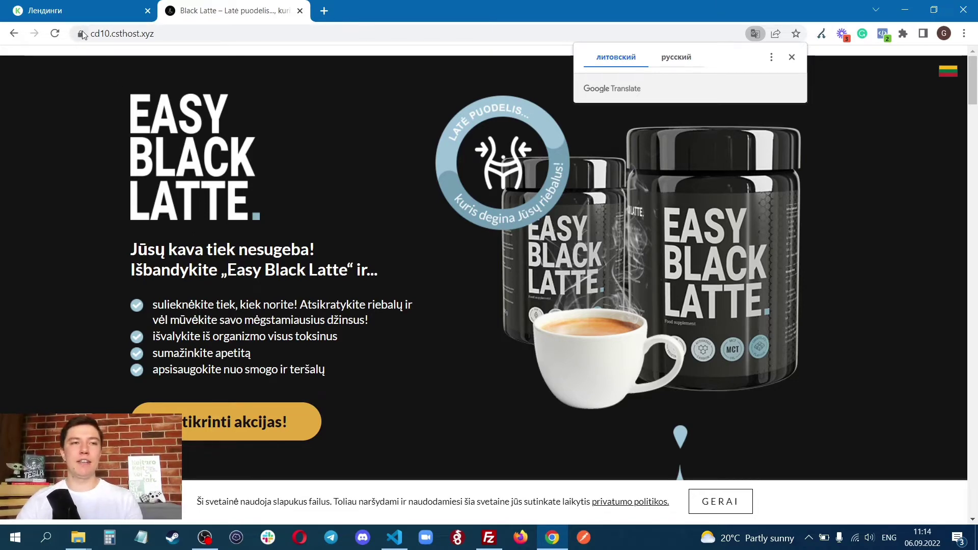
# - Switch back to the Keitaro tab and start creating a landing named "Test video 111"
pyautogui.click(74, 9)
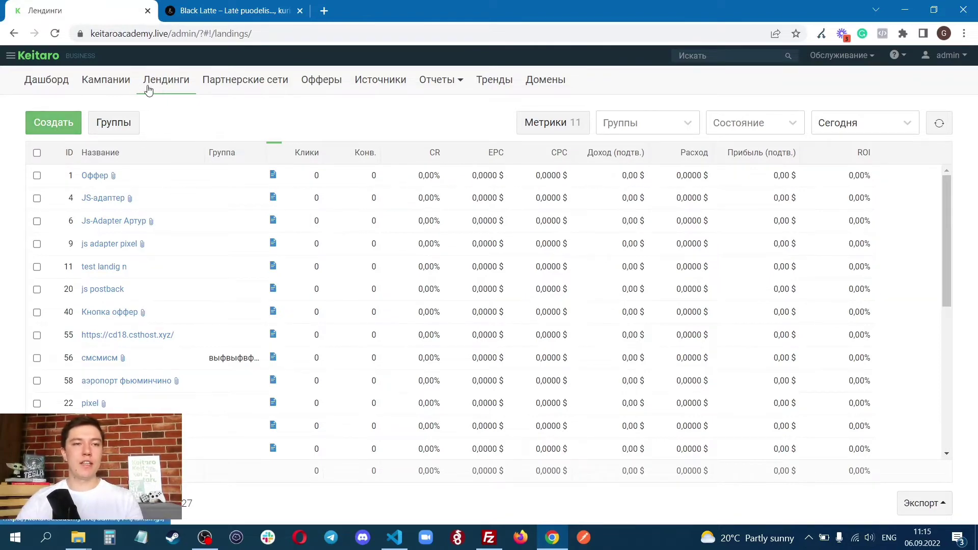
pyautogui.click(48, 123)
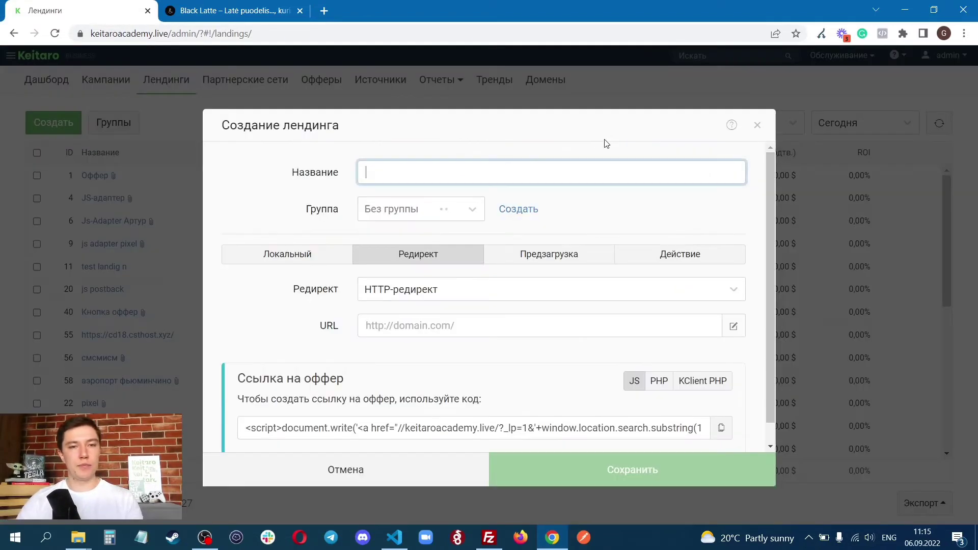
pyautogui.write('Test')
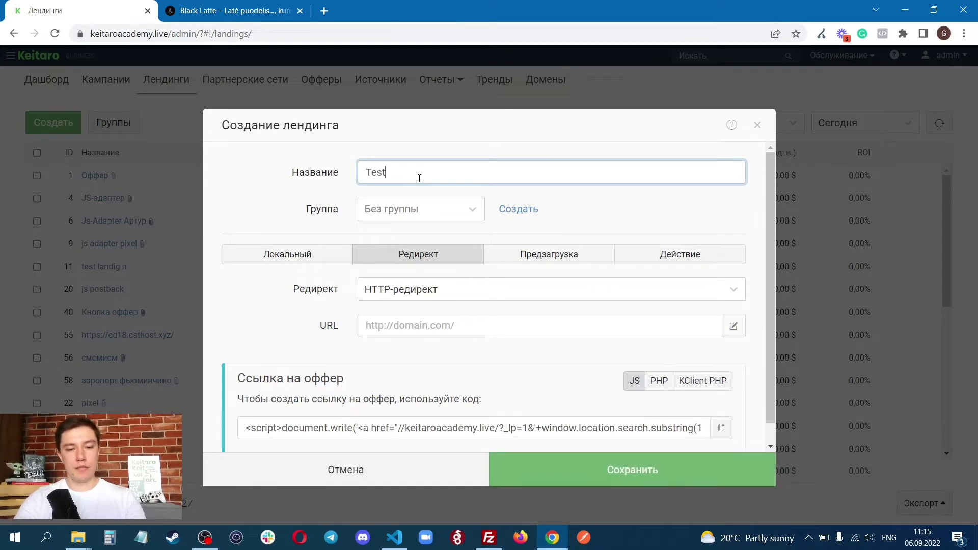
pyautogui.write(' video 111')
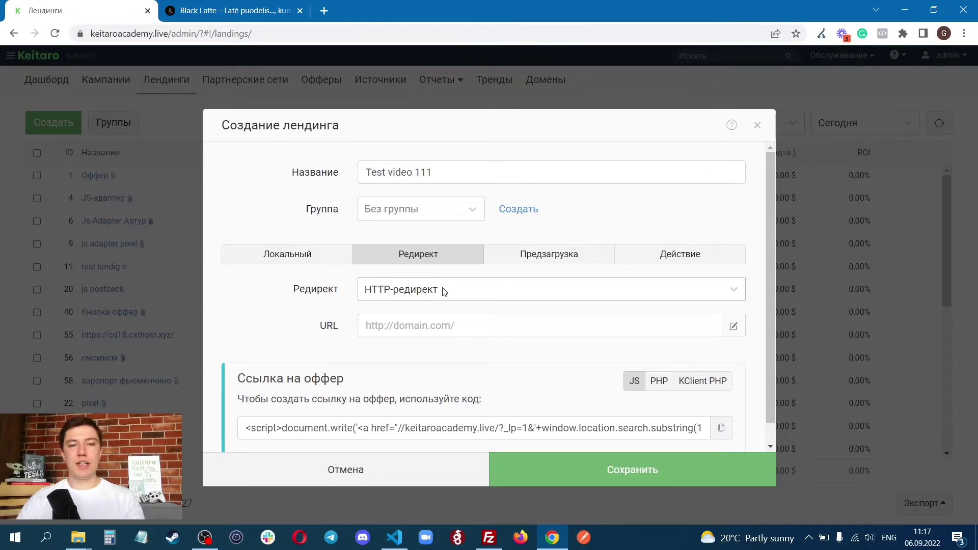
# - Examine the list of redirect types available for the landing, from HTTP-редирект to the deprecated options
pyautogui.click(444, 291)
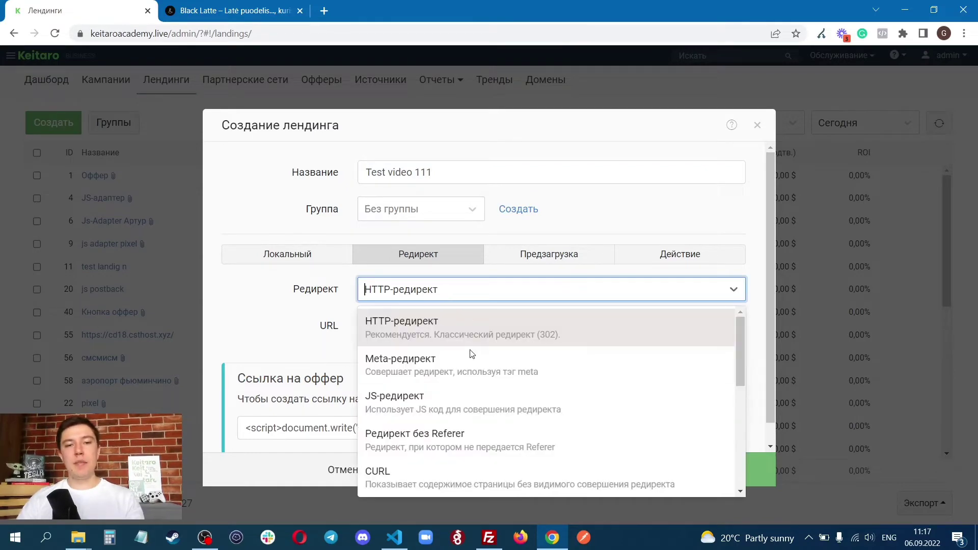
pyautogui.scroll(-5, 465, 435)
pyautogui.scroll(1, 498, 448)
pyautogui.scroll(5, 457, 368)
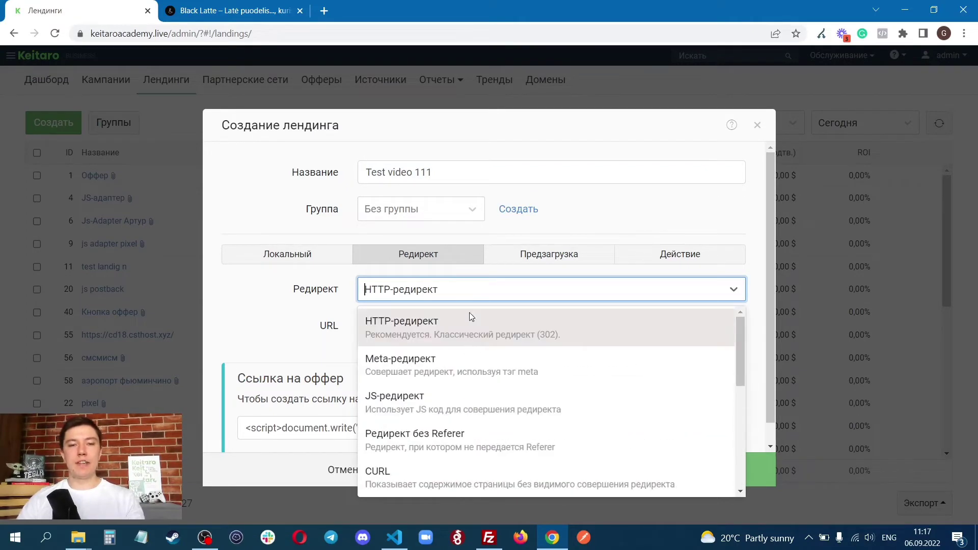
pyautogui.click(469, 314)
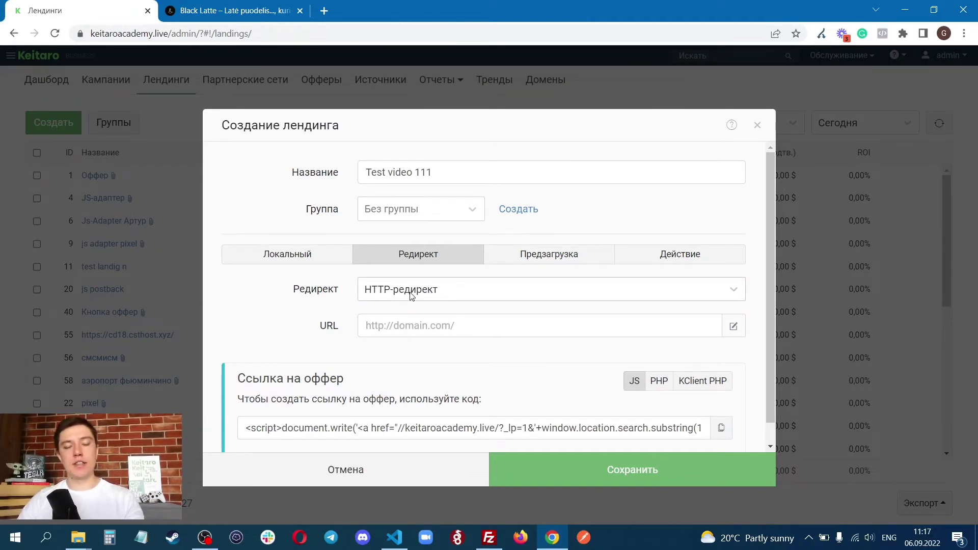
pyautogui.click(548, 290)
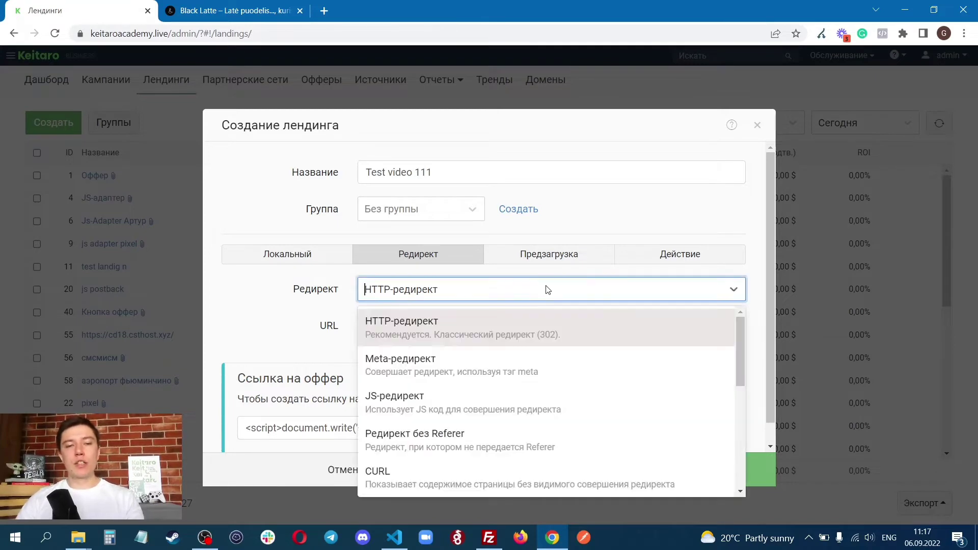
pyautogui.click(321, 320)
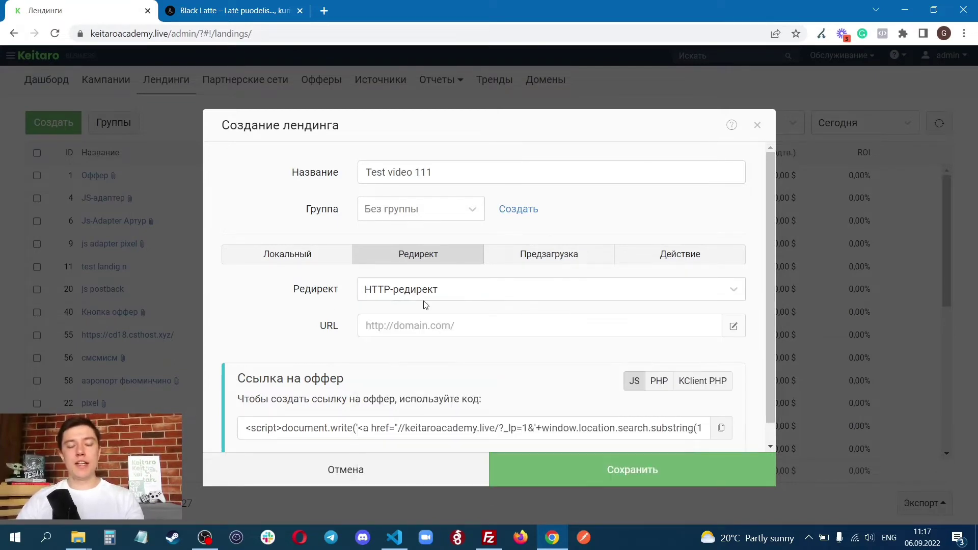
pyautogui.click(449, 295)
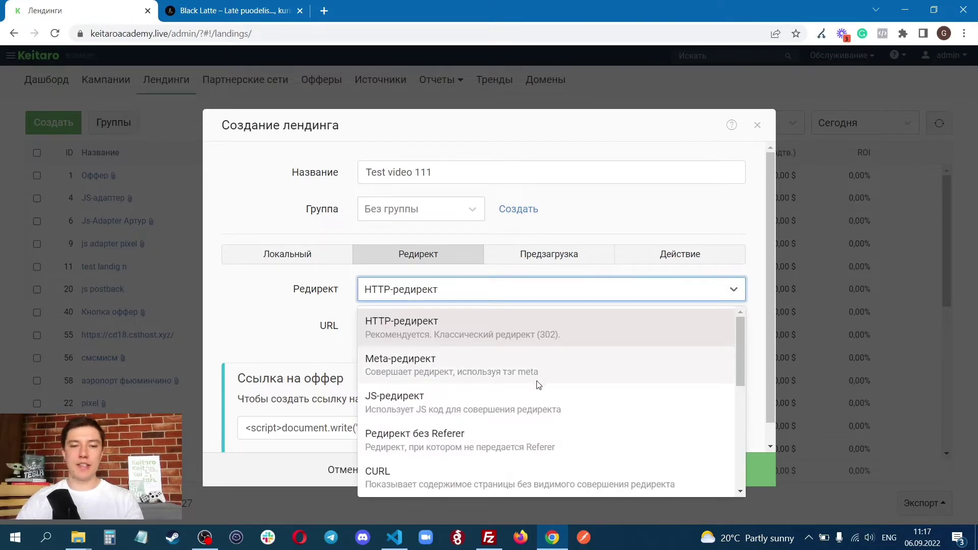
pyautogui.scroll(-5, 533, 423)
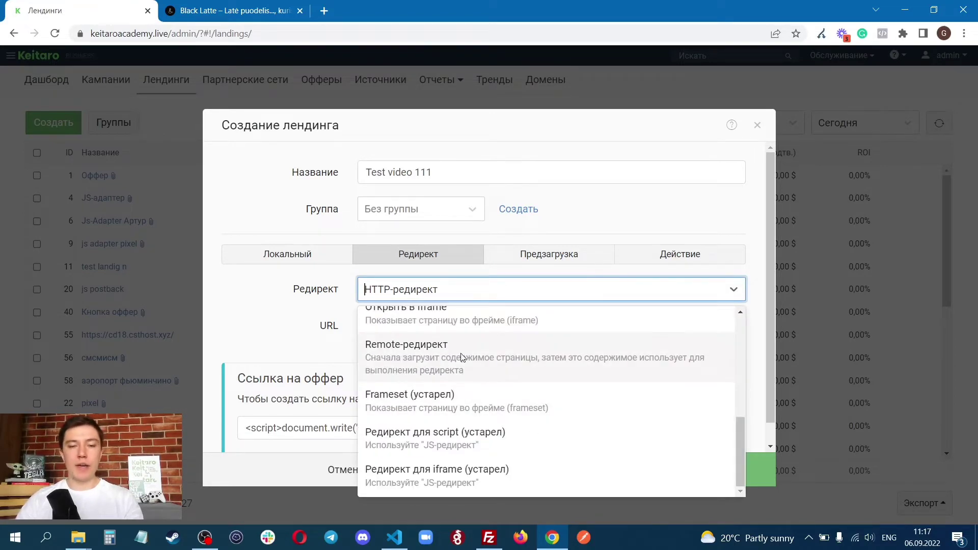
pyautogui.click(261, 341)
pyautogui.click(445, 300)
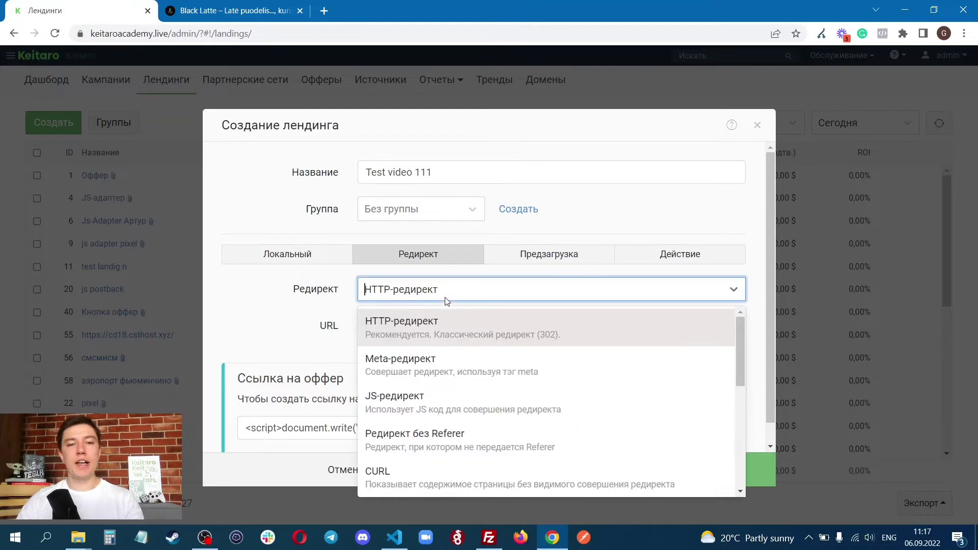
pyautogui.click(444, 299)
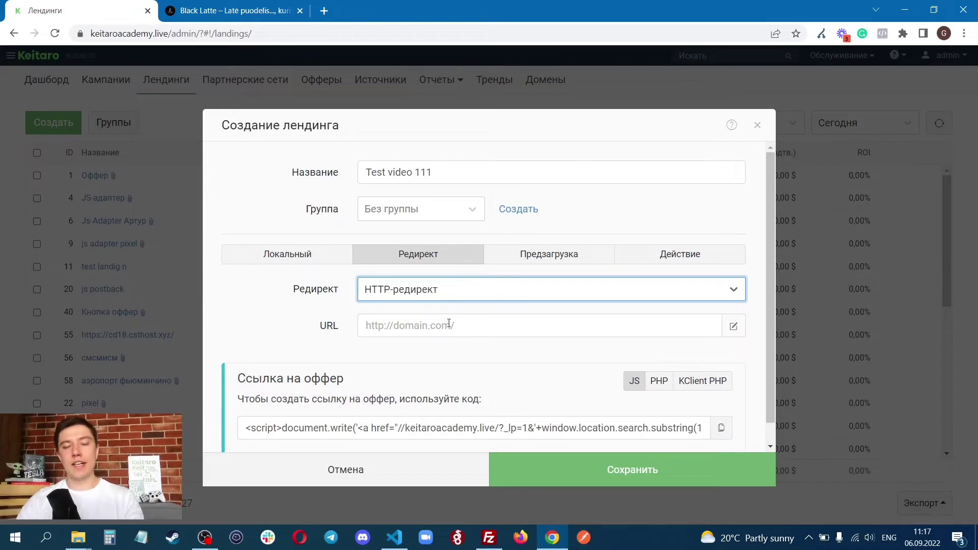
pyautogui.click(419, 305)
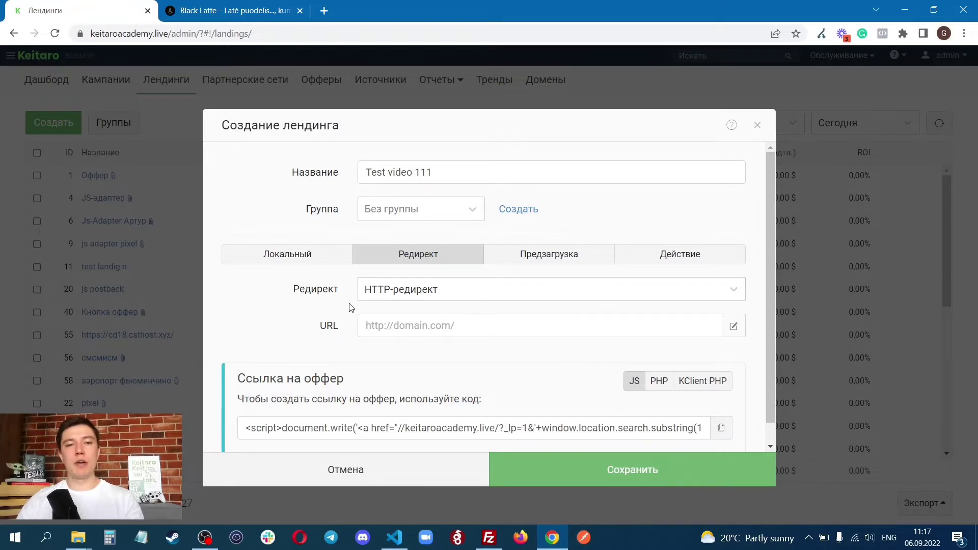
# - Enter cd10.csthost.xyz as the landing's URL
pyautogui.click(431, 328)
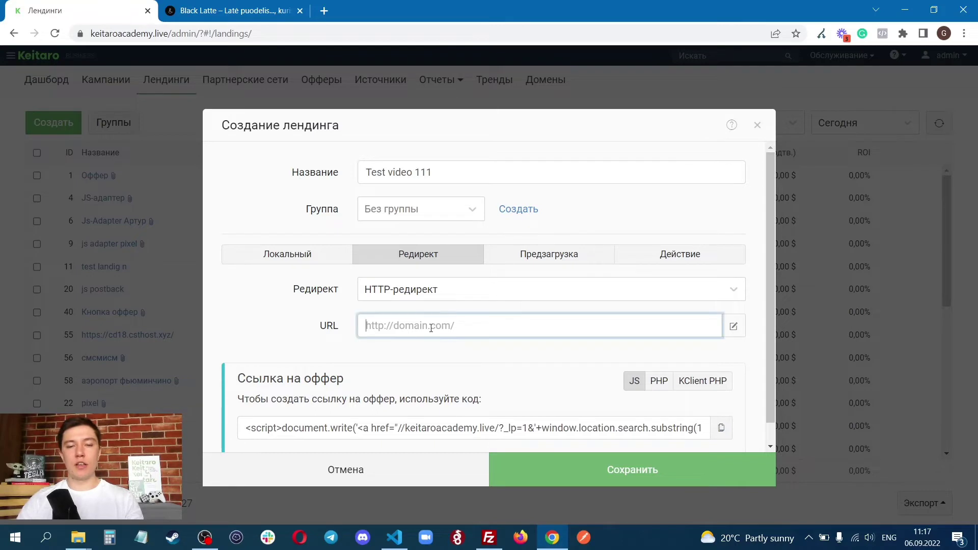
pyautogui.click(348, 328)
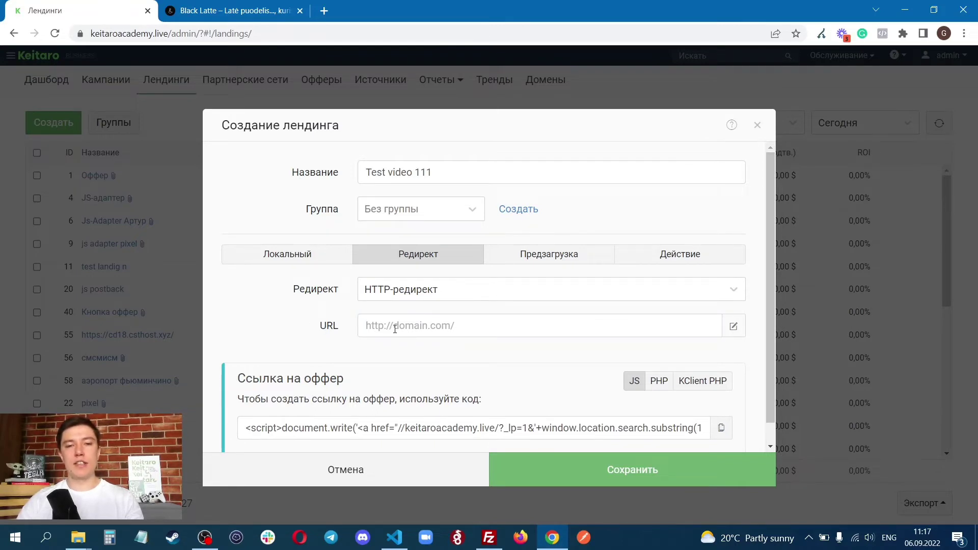
pyautogui.click(429, 328)
pyautogui.write('cd10.csthost.xyz')
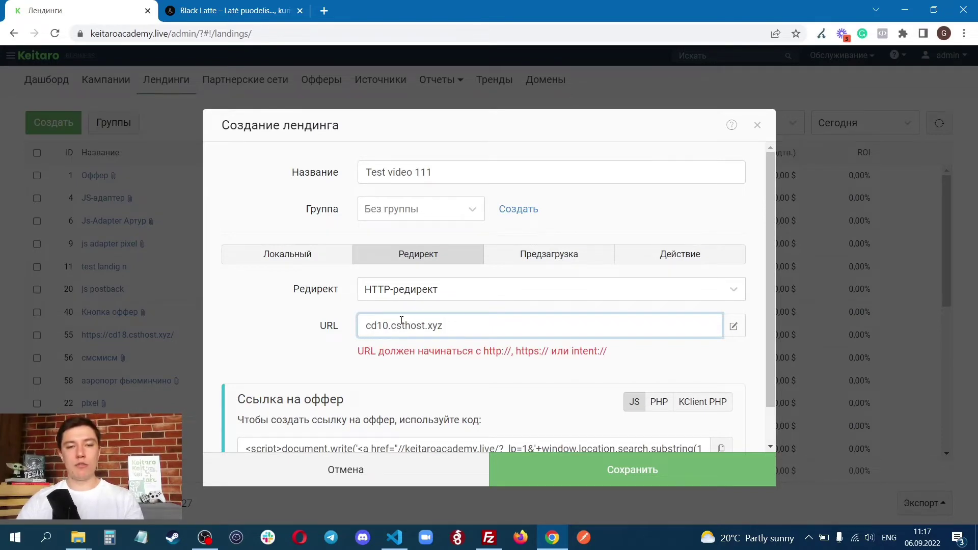
# - Examine the validation note below the URL field for the accepted URL prefixes
pyautogui.moveTo(355, 359); pyautogui.dragTo(633, 361)
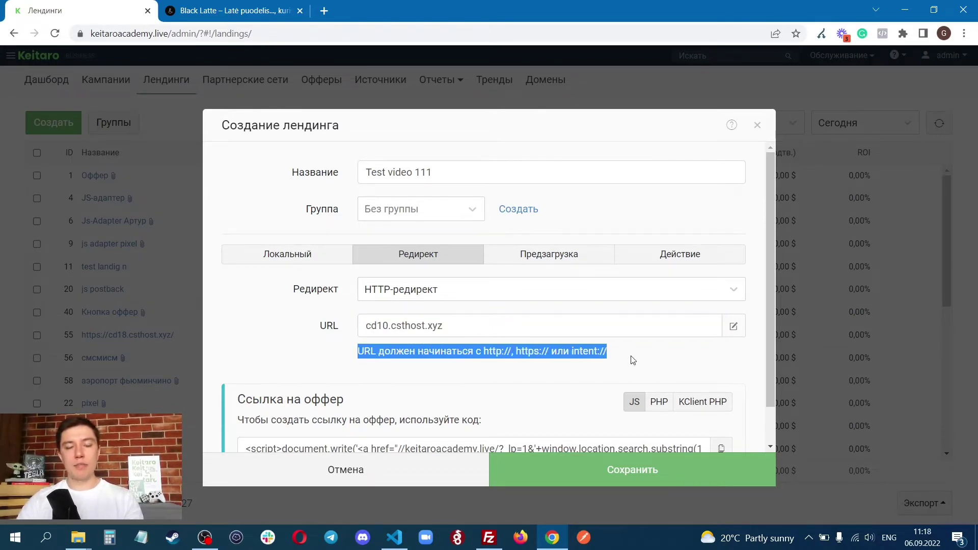
pyautogui.click(612, 361)
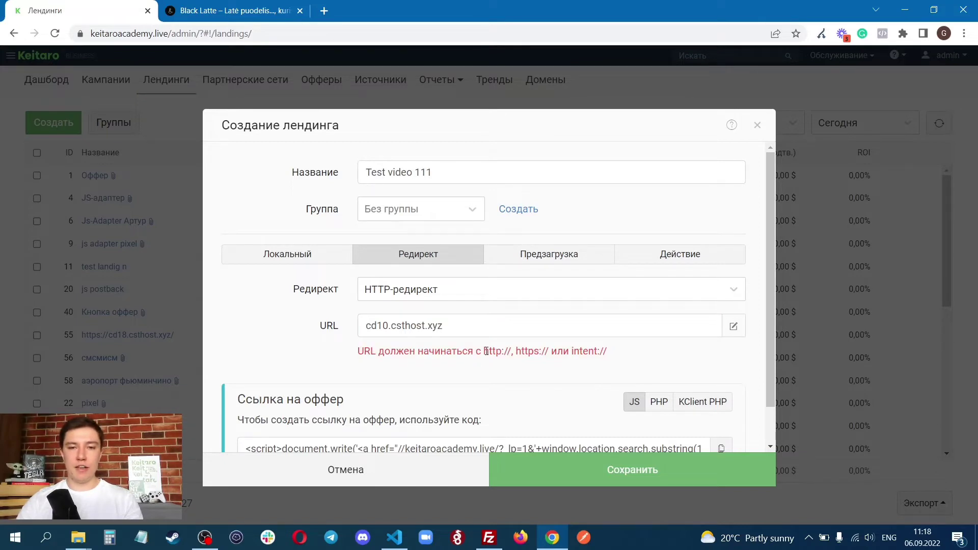
pyautogui.moveTo(486, 351); pyautogui.dragTo(646, 355)
pyautogui.click(524, 349)
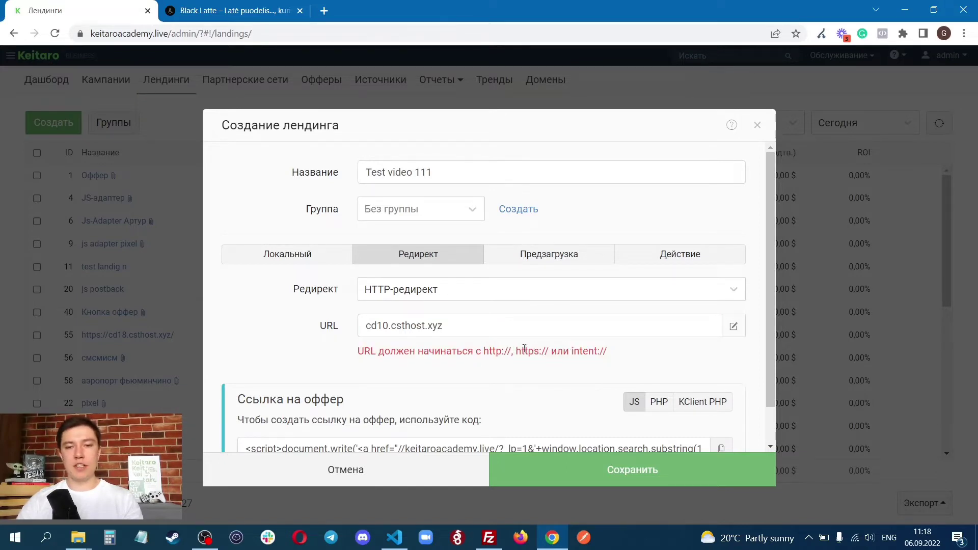
pyautogui.moveTo(570, 351); pyautogui.dragTo(667, 356)
pyautogui.click(667, 355)
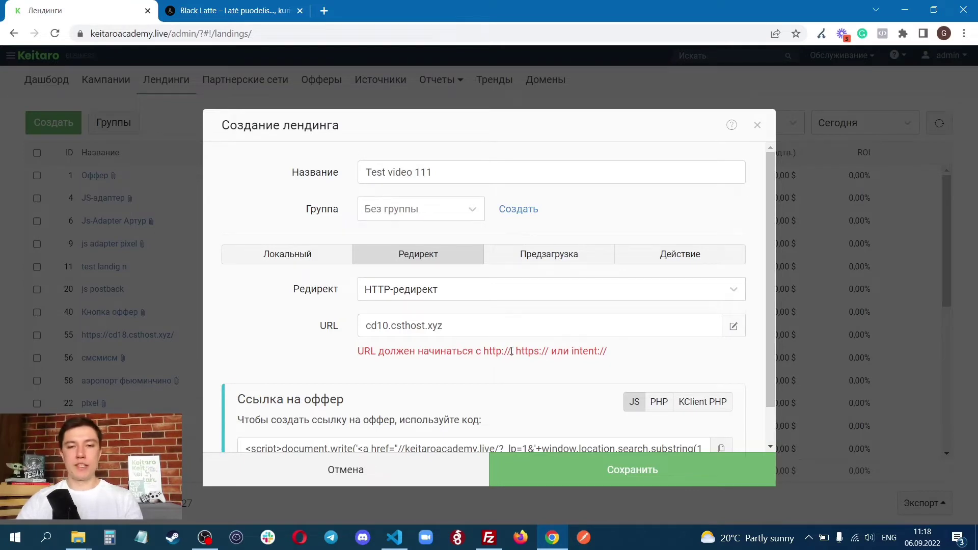
pyautogui.moveTo(517, 352); pyautogui.dragTo(344, 401)
pyautogui.click(439, 352)
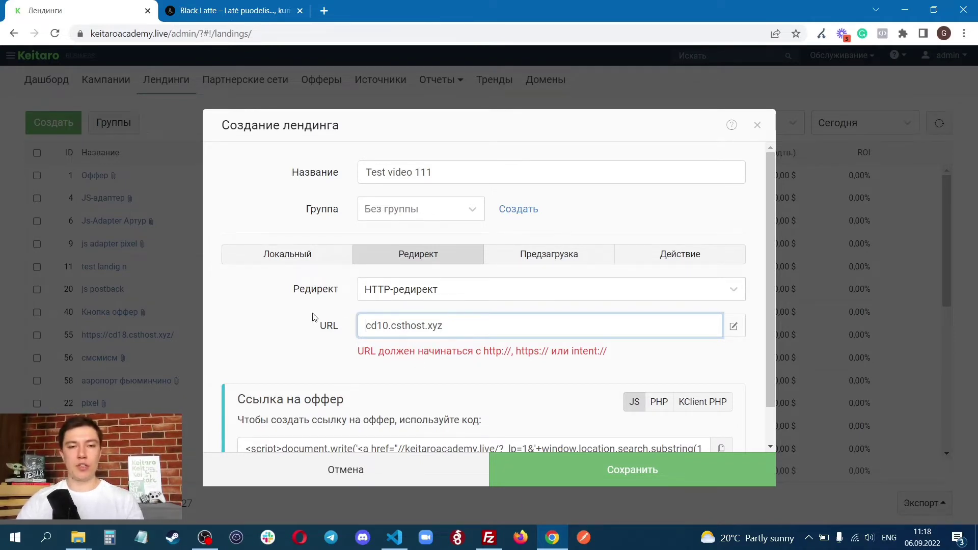
pyautogui.write('https://')
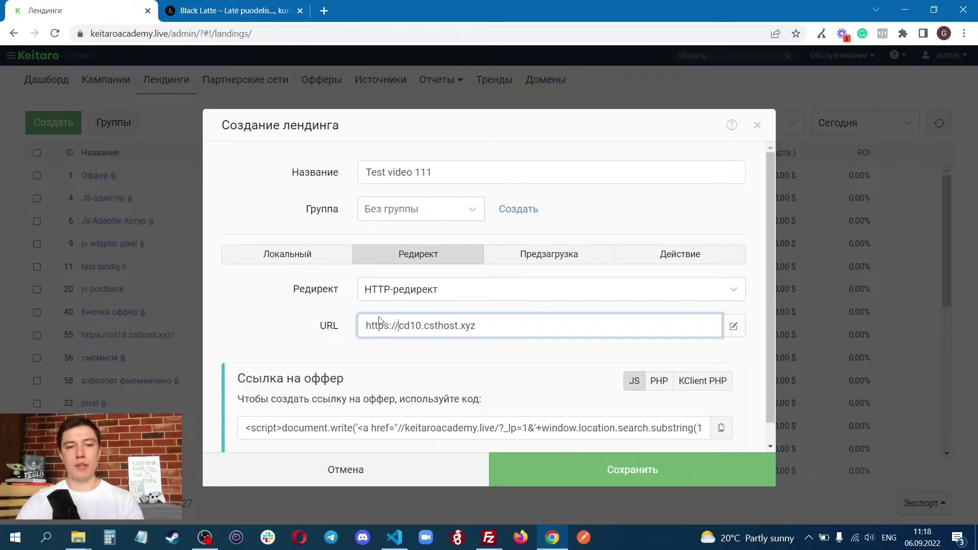
pyautogui.click(235, 334)
pyautogui.scroll(-1, 410, 278)
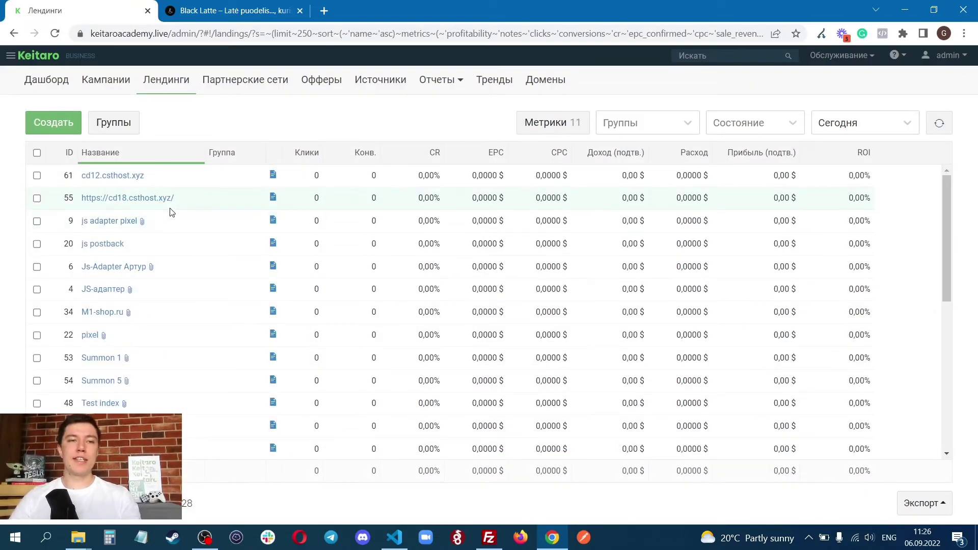
# - Start a new campaign and name it "Academy 2"
pyautogui.click(117, 82)
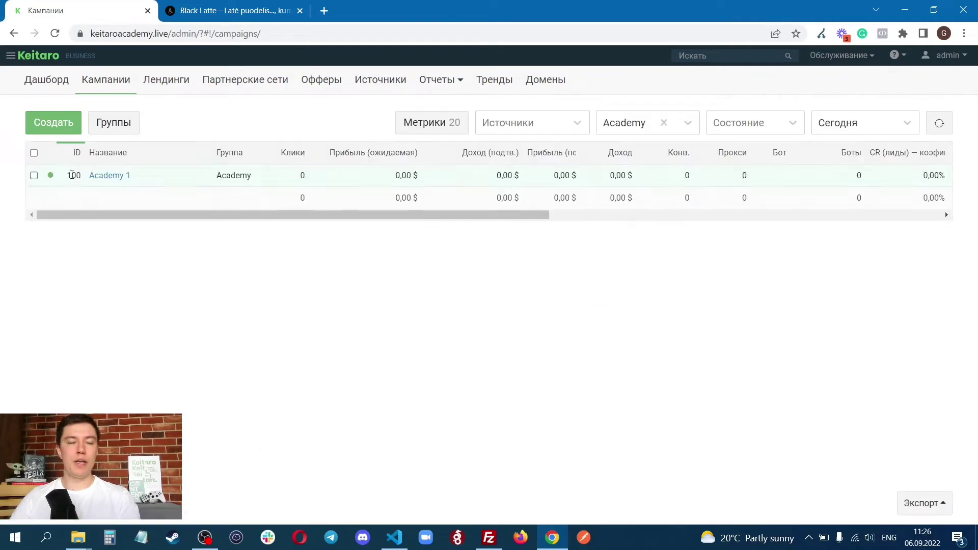
pyautogui.click(53, 124)
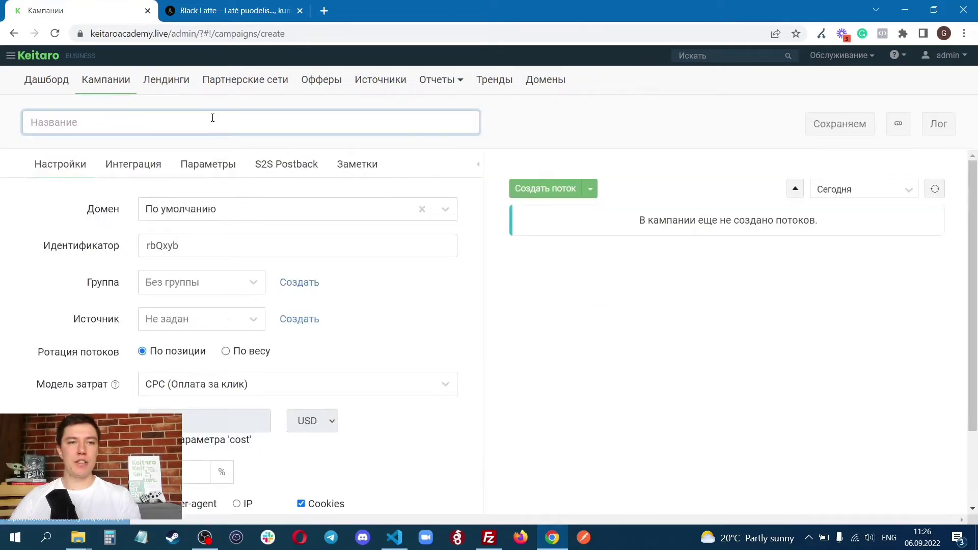
pyautogui.write('Academy 2')
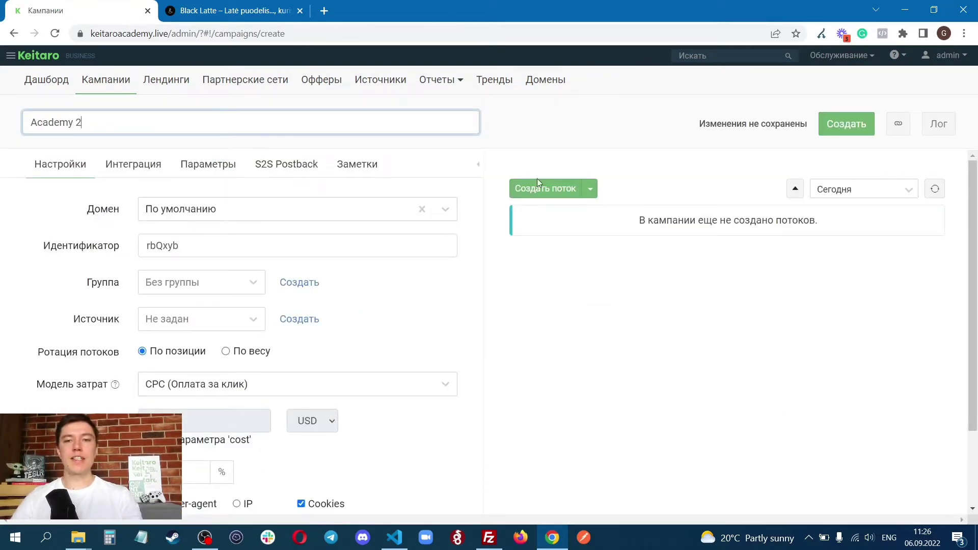
# - Create a flow in the campaign and add the landing Test video 111 to its scheme, searching for "111"
pyautogui.click(540, 188)
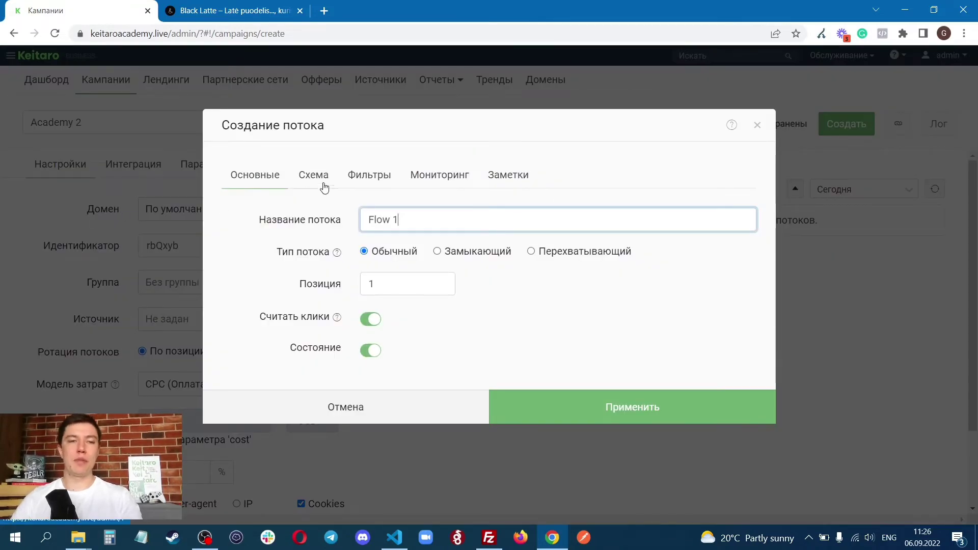
pyautogui.click(303, 183)
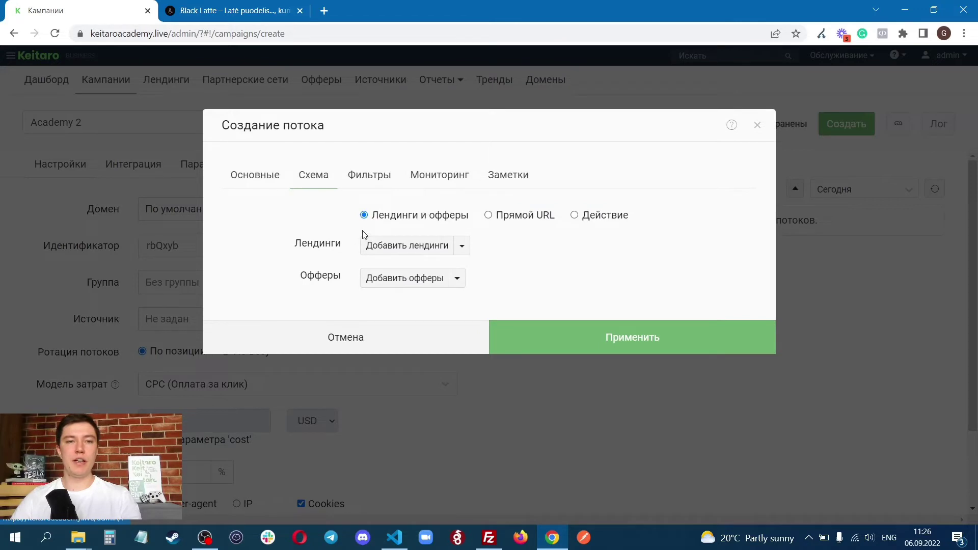
pyautogui.click(413, 248)
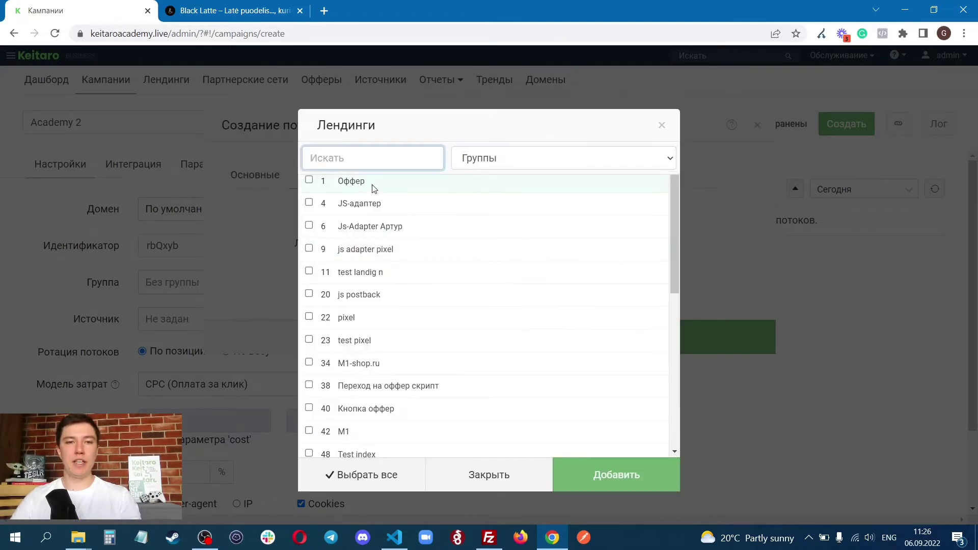
pyautogui.write('111')
pyautogui.click(402, 189)
pyautogui.click(637, 224)
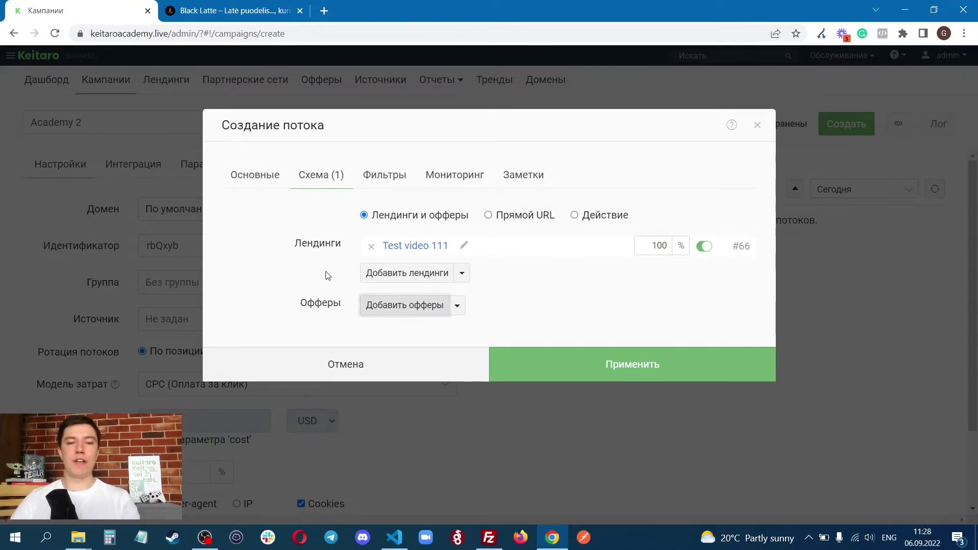
# - Add the offer keitaro.io to the flow, searching for "kei", and save the campaign with this flow
pyautogui.click(411, 306)
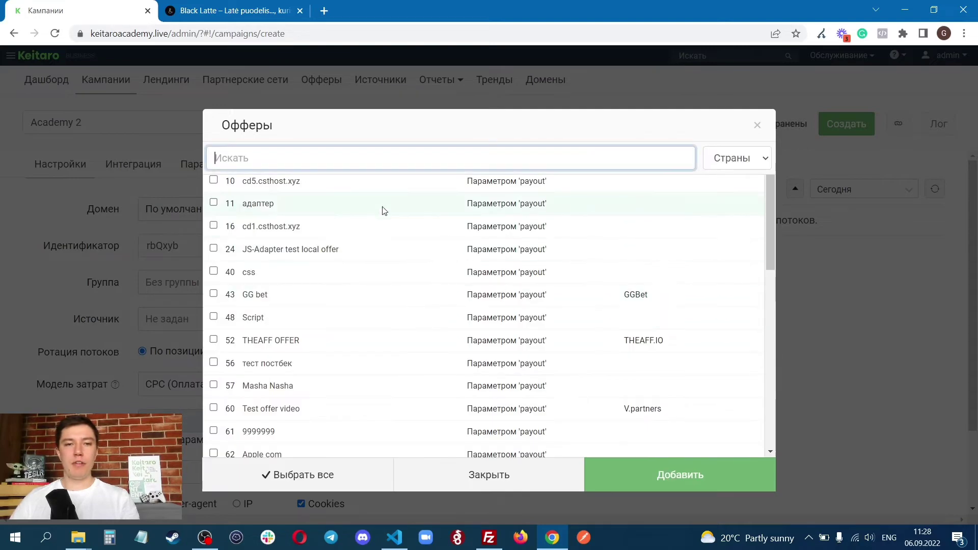
pyautogui.write('kei')
pyautogui.click(358, 183)
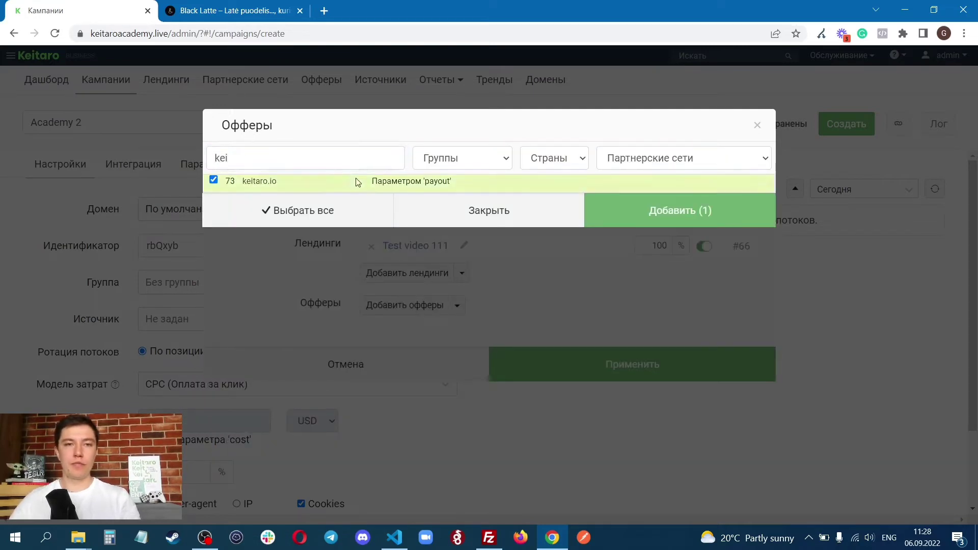
pyautogui.click(718, 220)
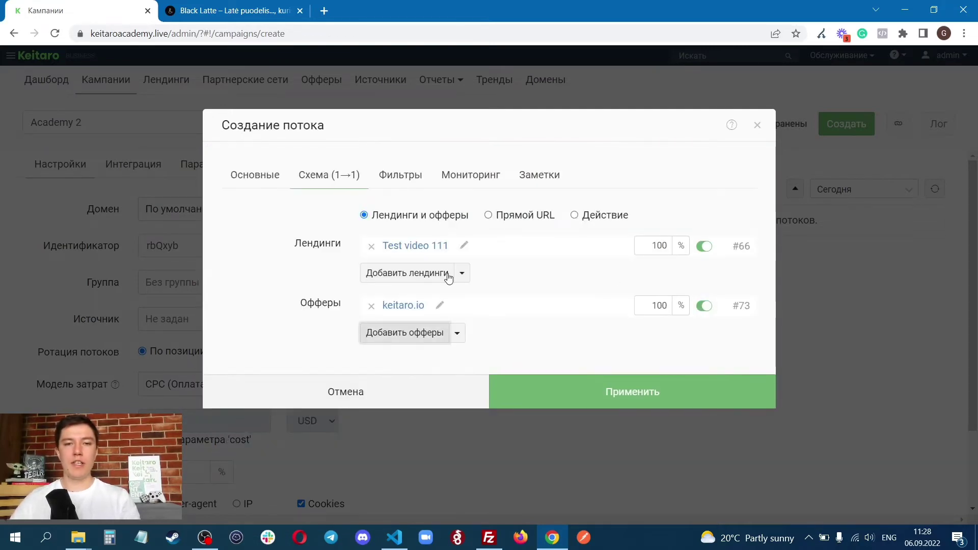
pyautogui.click(583, 392)
pyautogui.click(845, 127)
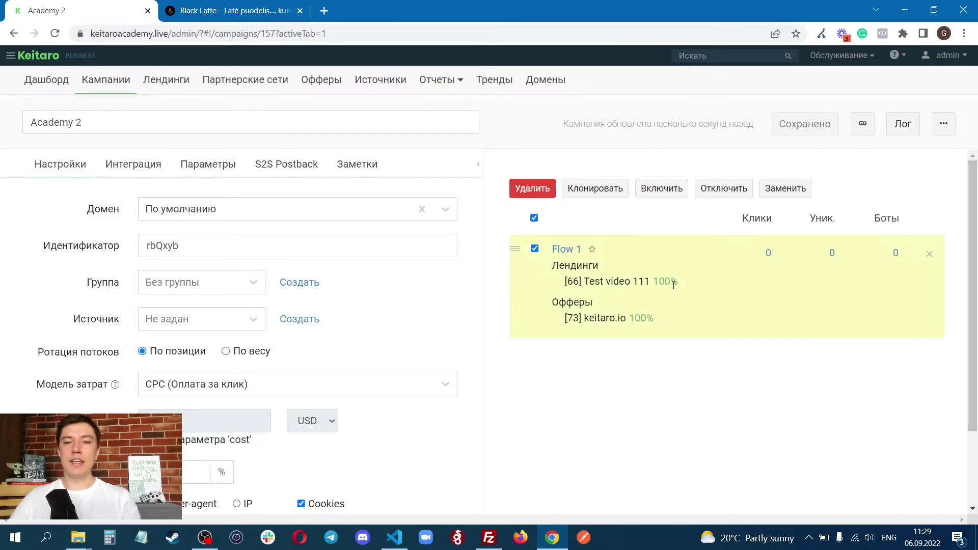
pyautogui.click(535, 250)
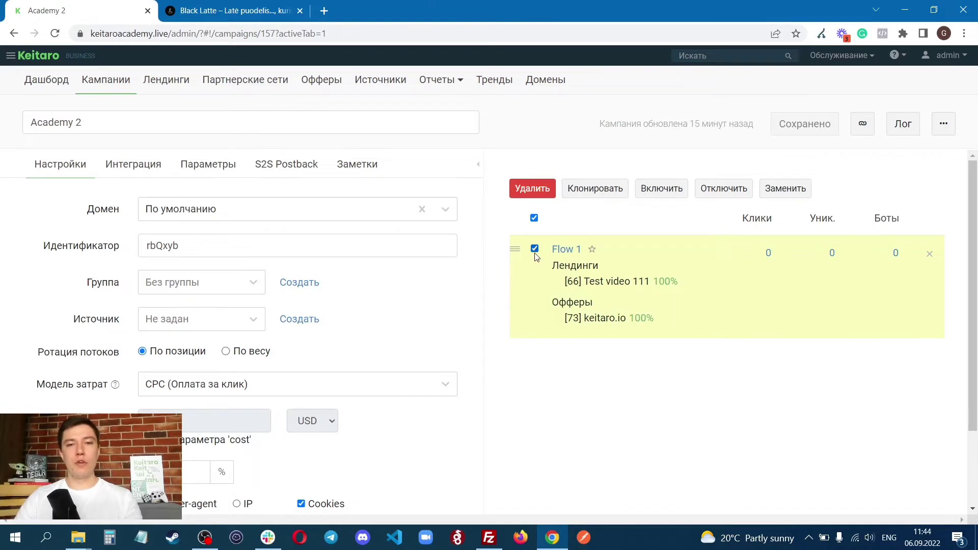
pyautogui.click(535, 253)
pyautogui.click(863, 124)
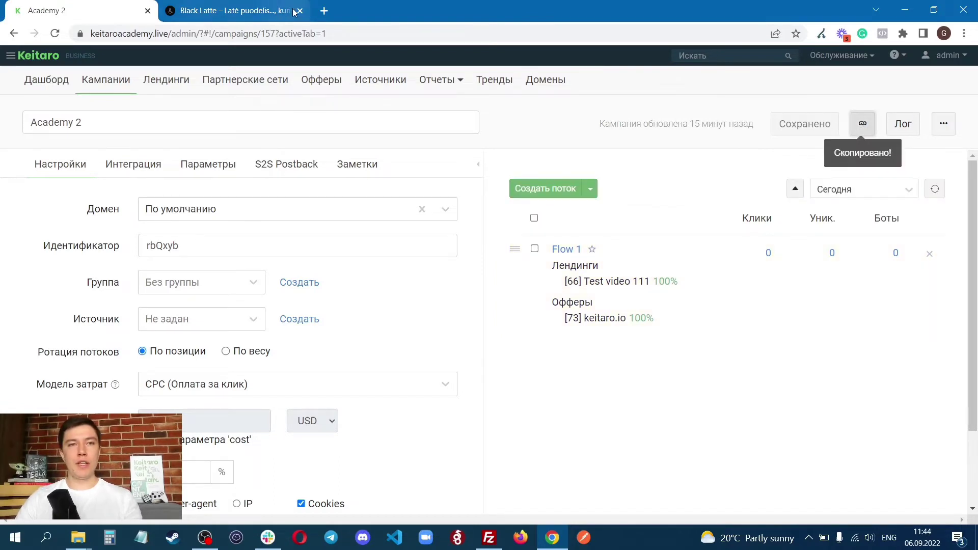
pyautogui.click(324, 11)
pyautogui.write('https://keitaroacademy.live/rbQxyb')
pyautogui.press('Return')
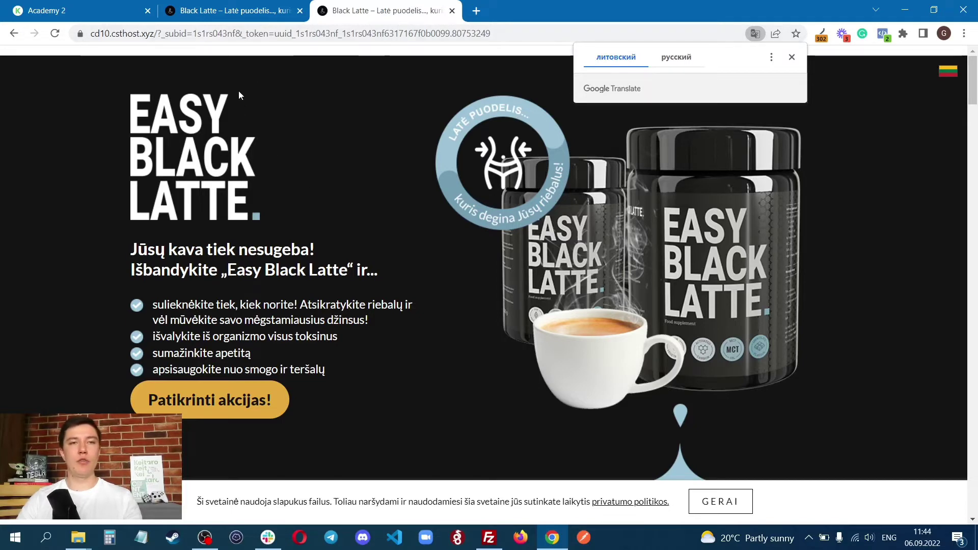
# - Test the "Patikrinti akcijas!" button on the opened landing and check the offer assigned to Flow 1 in the campaign
pyautogui.scroll(-5, 540, 210)
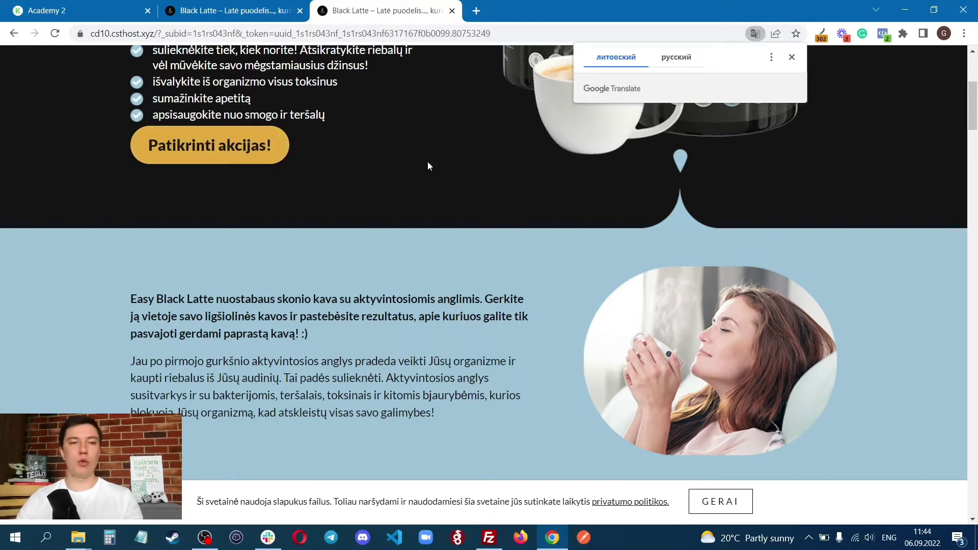
pyautogui.click(198, 400)
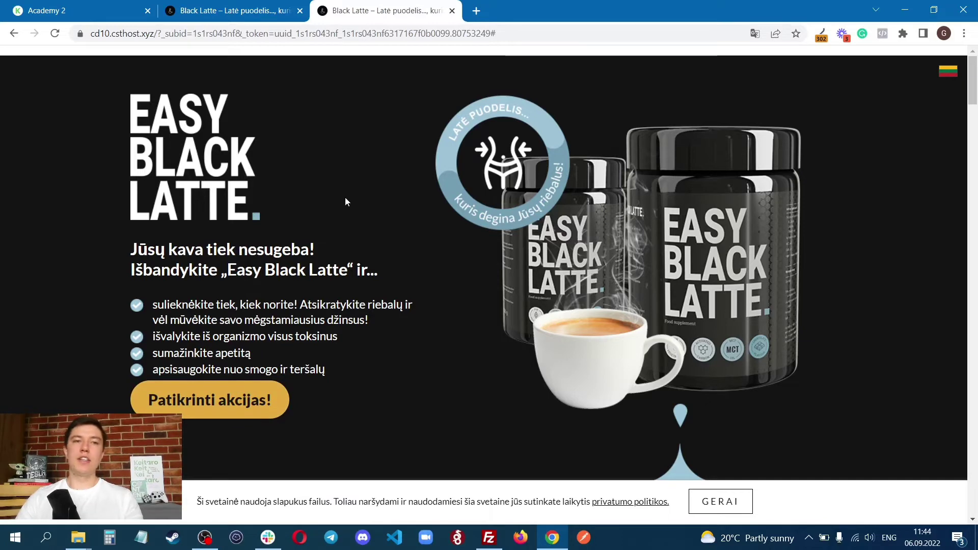
pyautogui.hotkey('ctrl', '1')
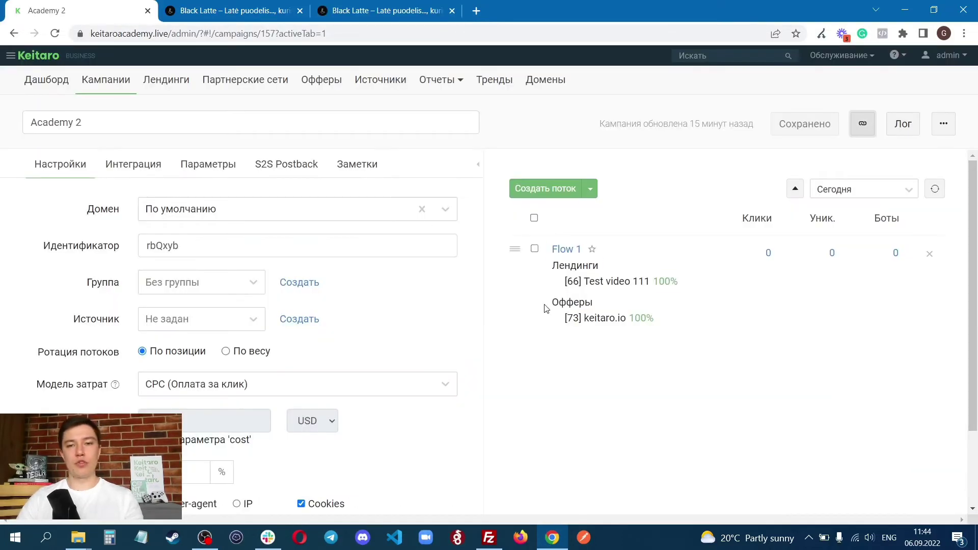
pyautogui.moveTo(546, 308); pyautogui.dragTo(659, 328)
pyautogui.click(594, 328)
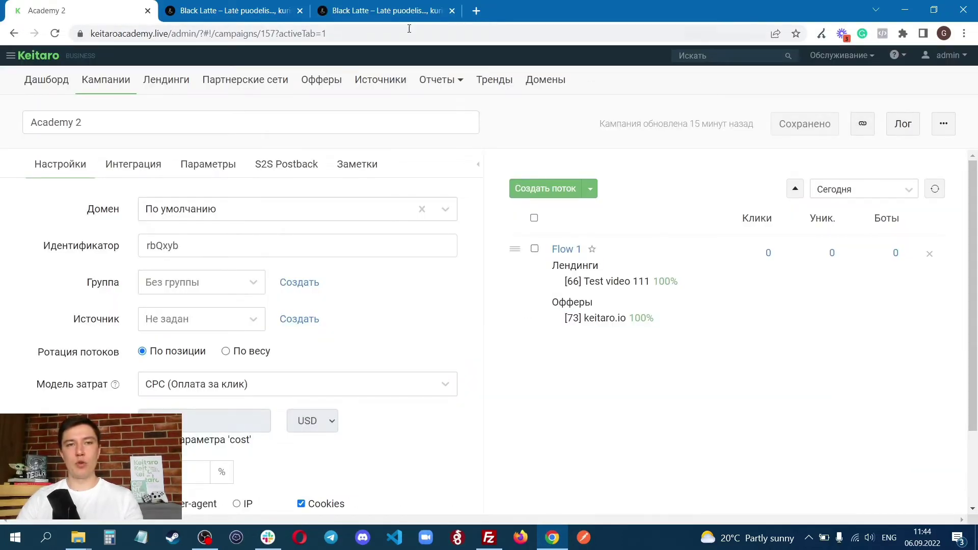
pyautogui.click(387, 11)
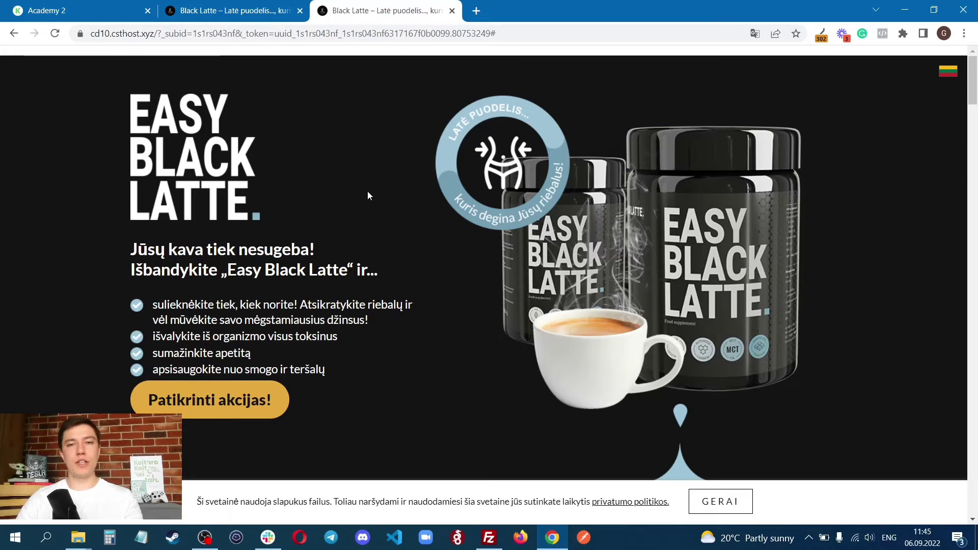
# - Switch to FileZilla and open the remote index.php in cd10.csthost.xyz's public_html folder for editing
pyautogui.click(489, 538)
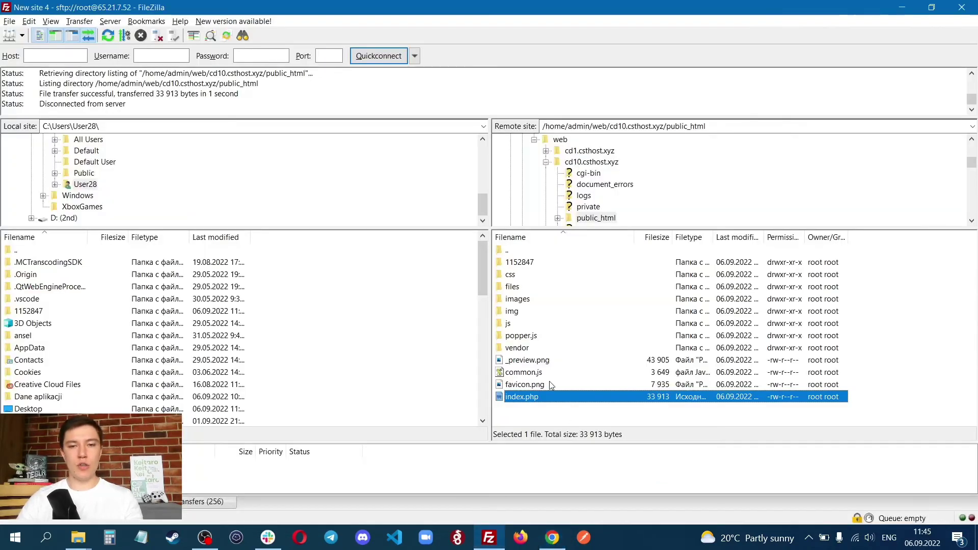
pyautogui.click(523, 363)
pyautogui.click(530, 401)
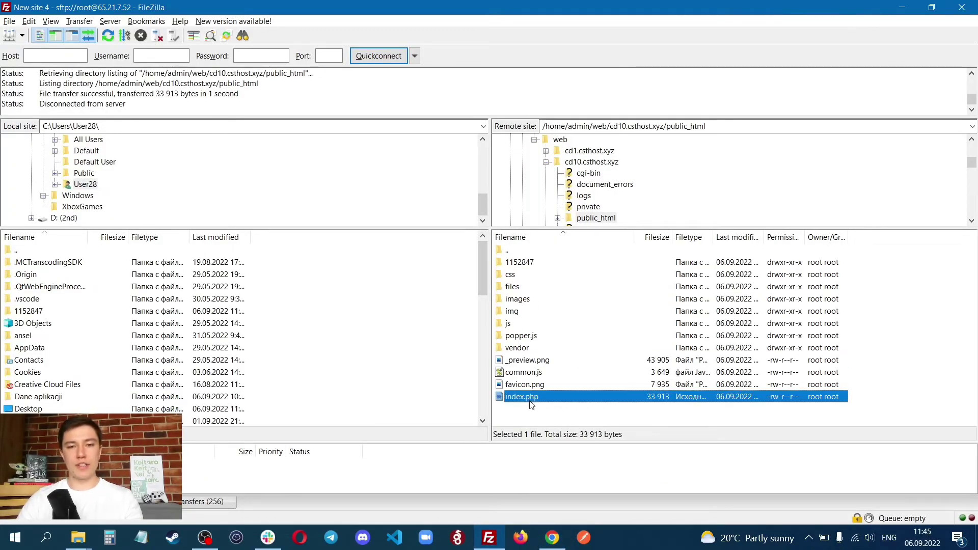
pyautogui.rightClick(529, 400)
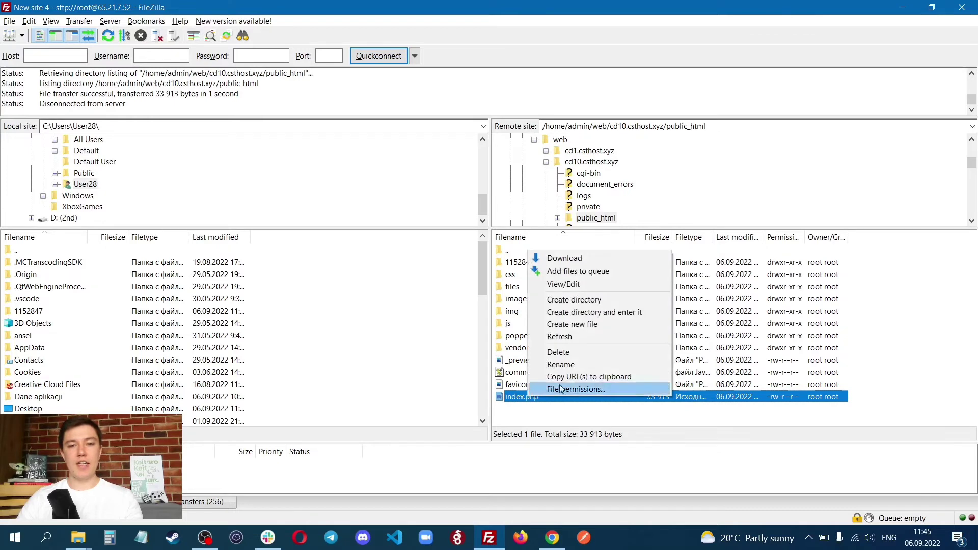
pyautogui.click(584, 284)
pyautogui.click(742, 377)
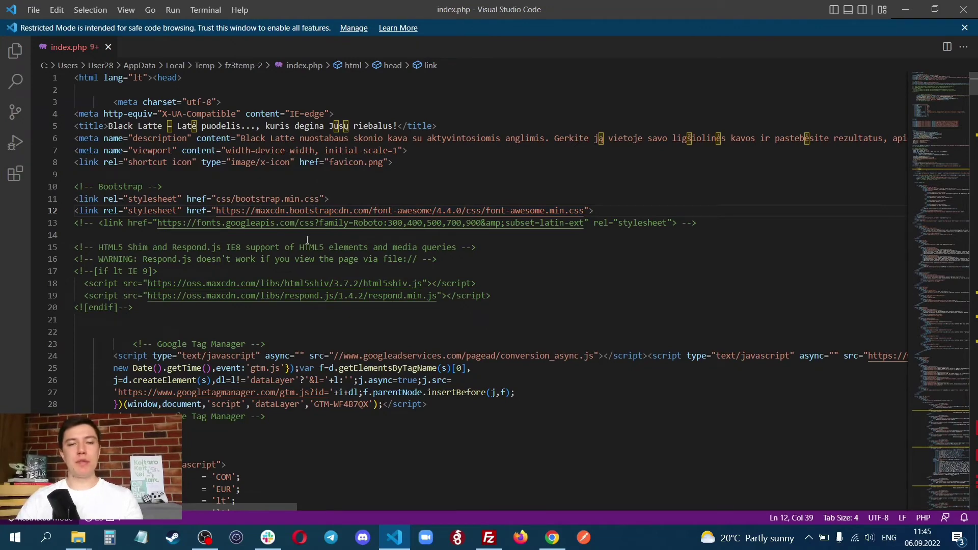
# - Check the button's label on the landing page and search for "Patikrin" in index.php in Visual Studio Code
pyautogui.click(489, 538)
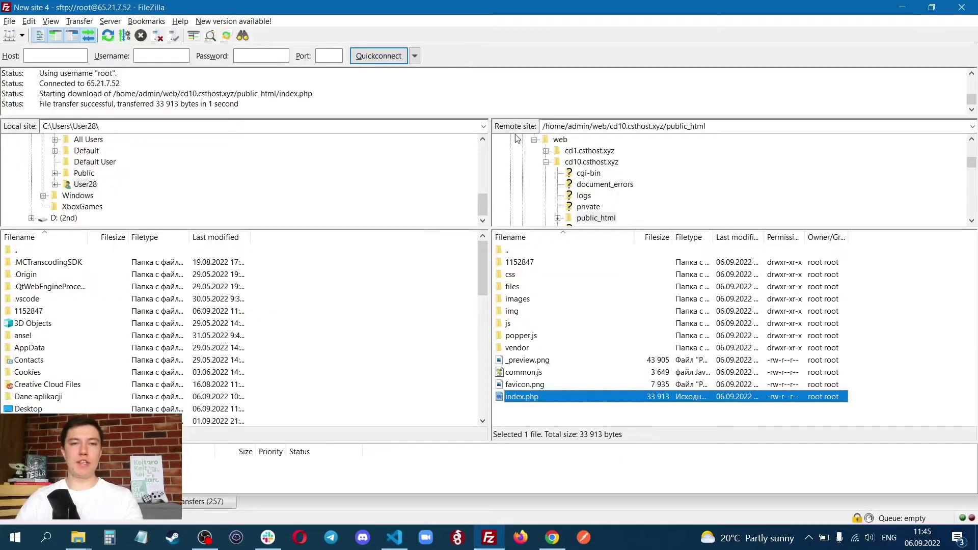
pyautogui.click(555, 541)
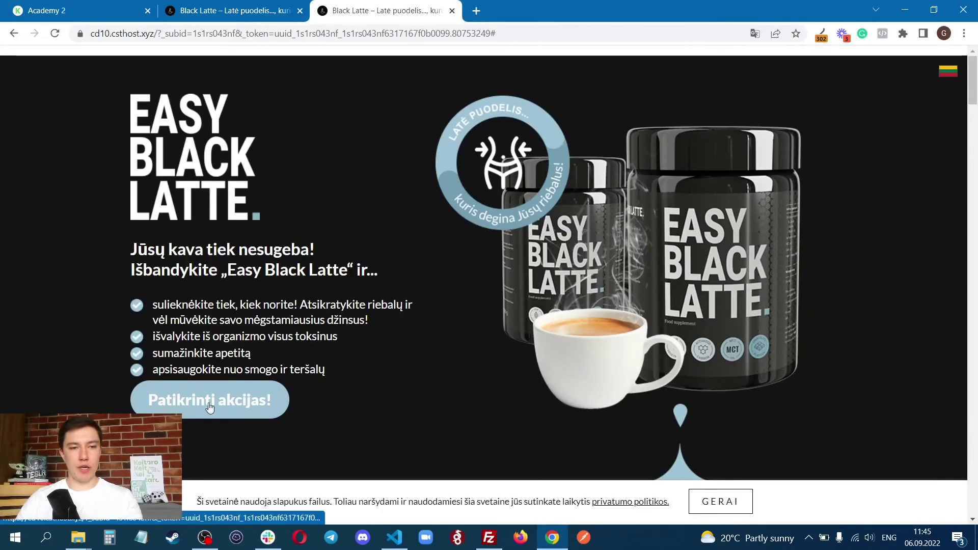
pyautogui.hotkey('alt', 'Tab')
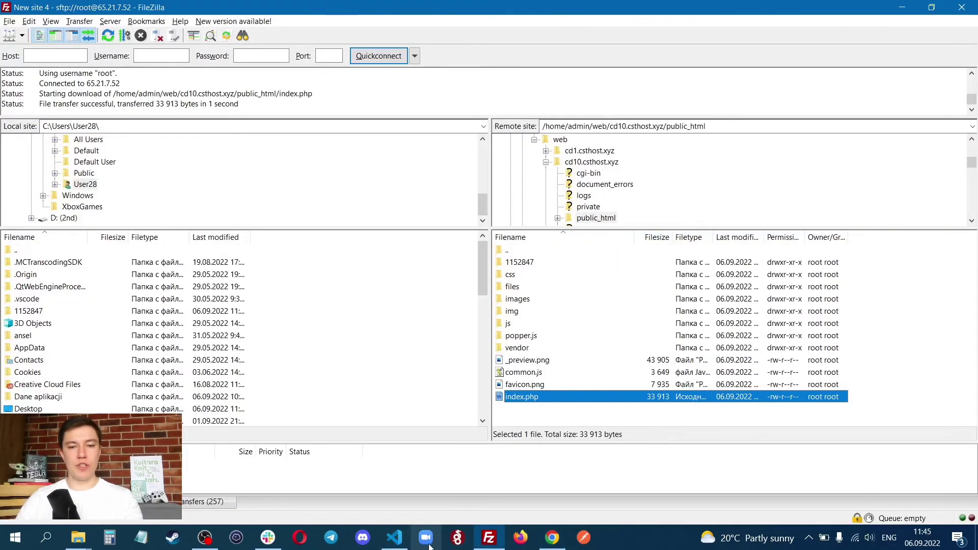
pyautogui.click(394, 538)
pyautogui.click(342, 240)
pyautogui.hotkey('ctrl', 'f')
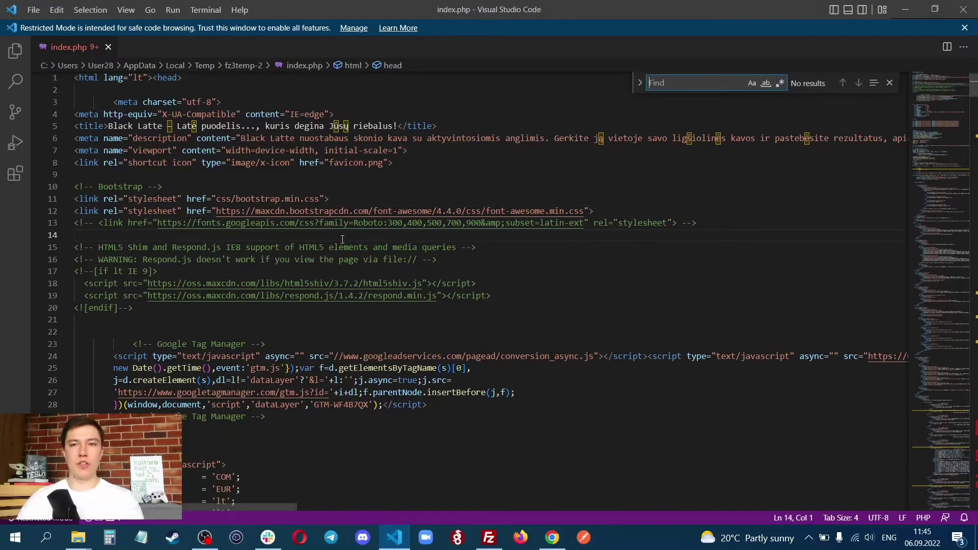
pyautogui.write('Pati')
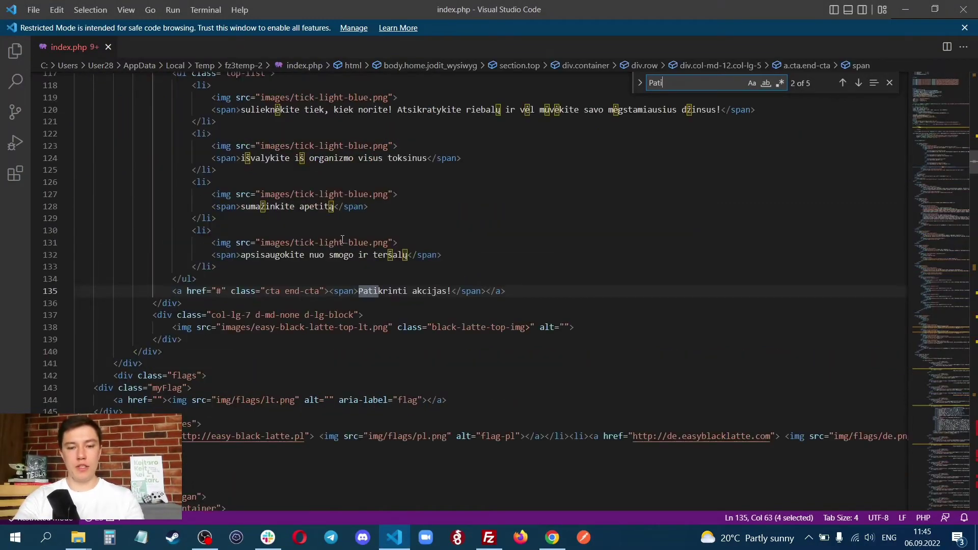
pyautogui.write('krin')
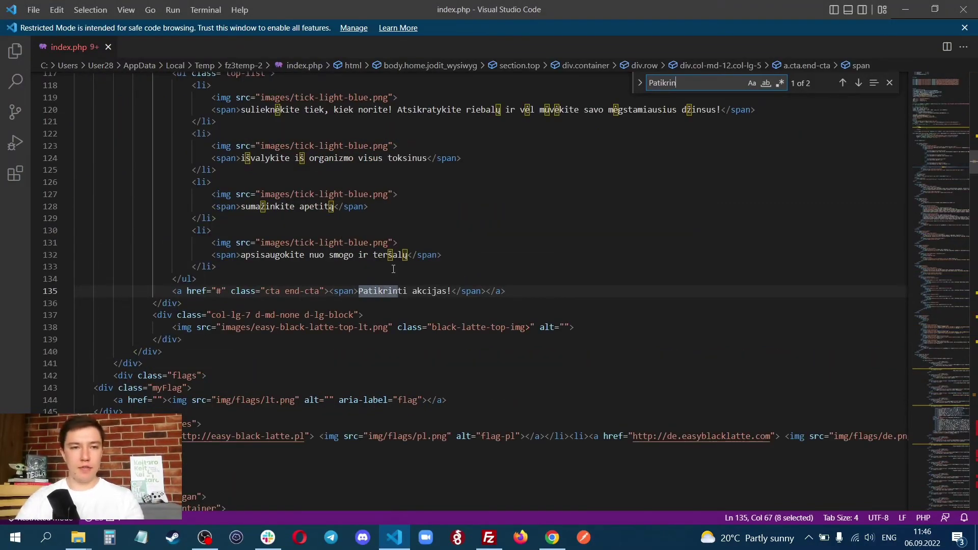
# - Insert an empty line above the "Patikrinti akcijas!" link in index.php
pyautogui.click(170, 291)
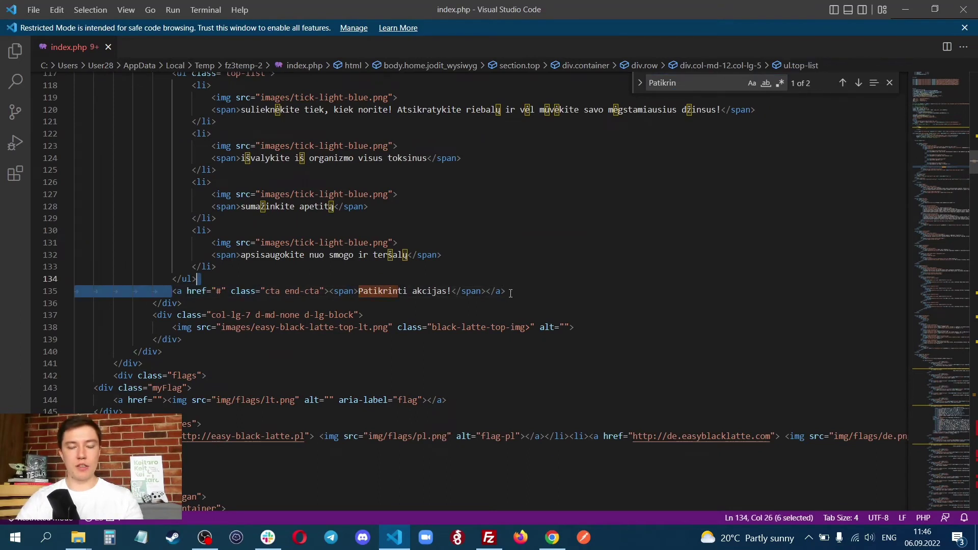
pyautogui.press('End')
pyautogui.moveTo(172, 291); pyautogui.dragTo(182, 303)
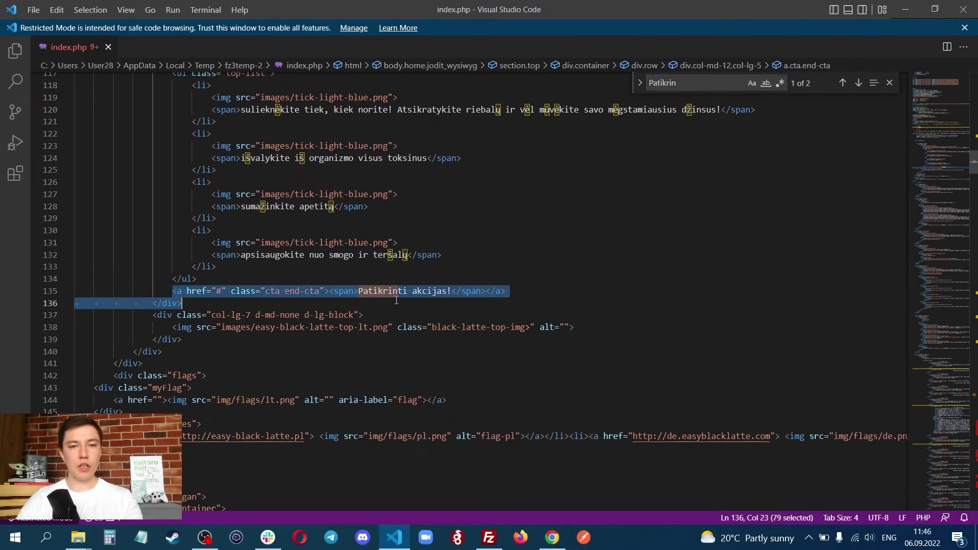
pyautogui.press('Escape')
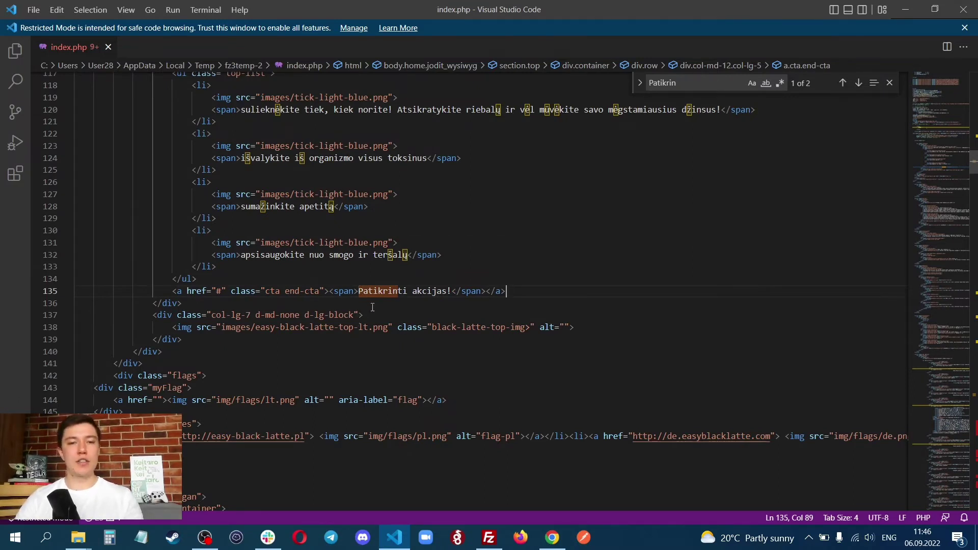
pyautogui.click(321, 291)
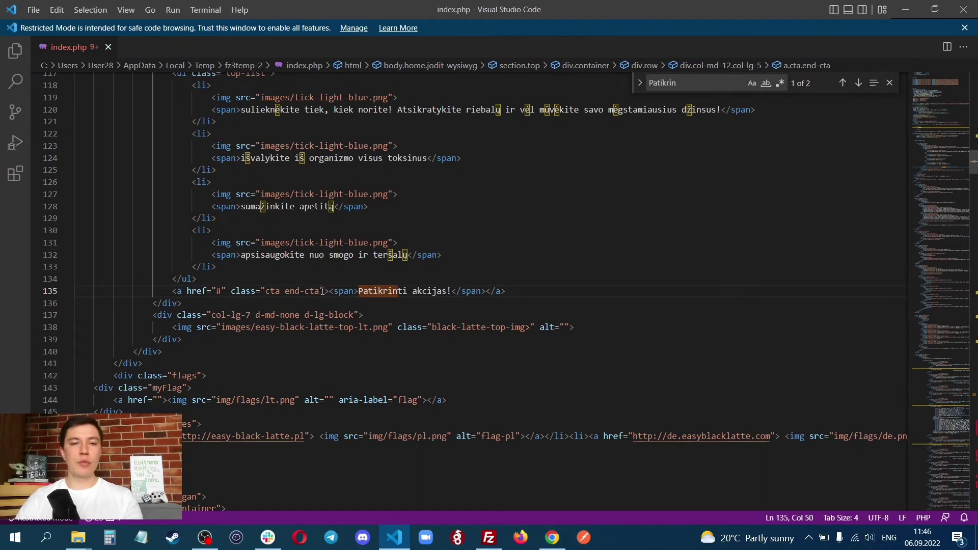
pyautogui.click(237, 282)
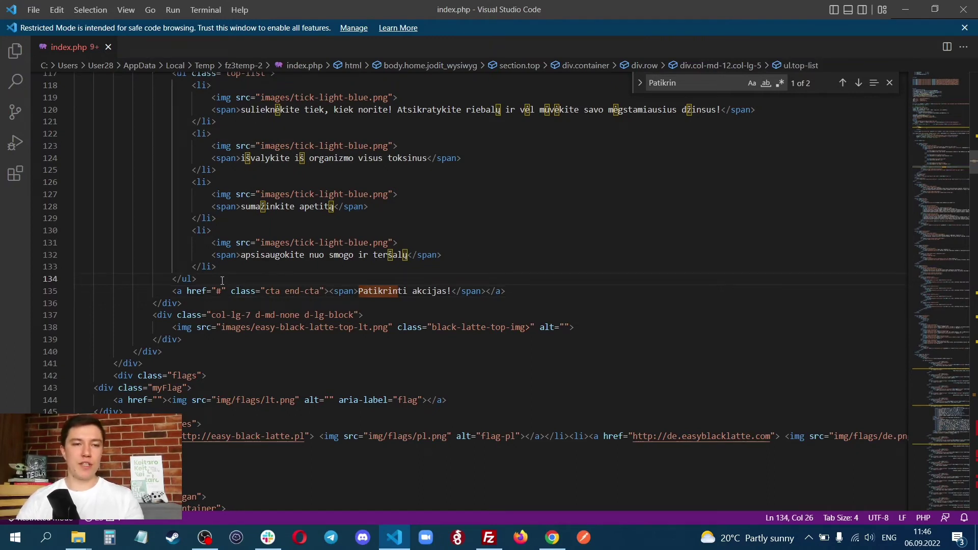
pyautogui.press('Return')
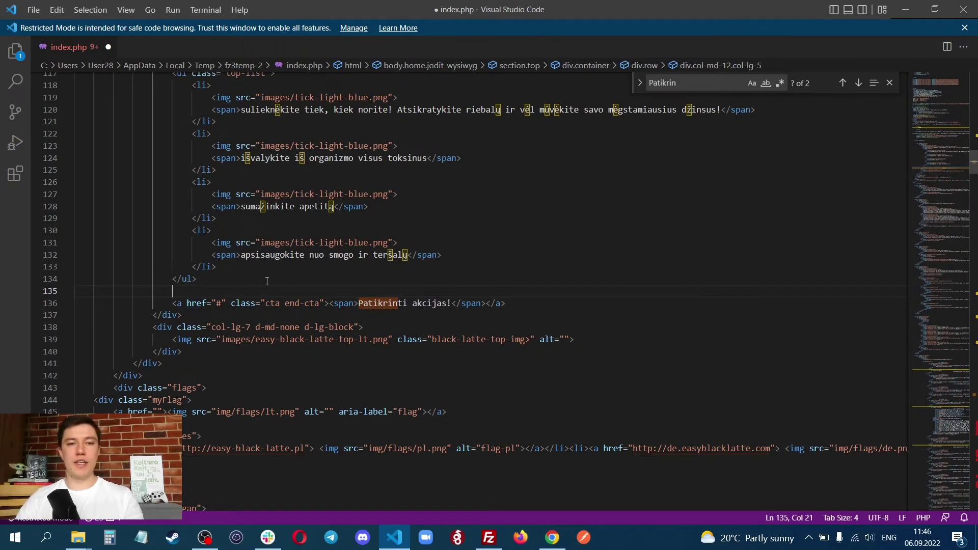
# - Switch to Keitaro in the browser and open the landing Test video 111 for editing from Flow 1's scheme
pyautogui.click(552, 537)
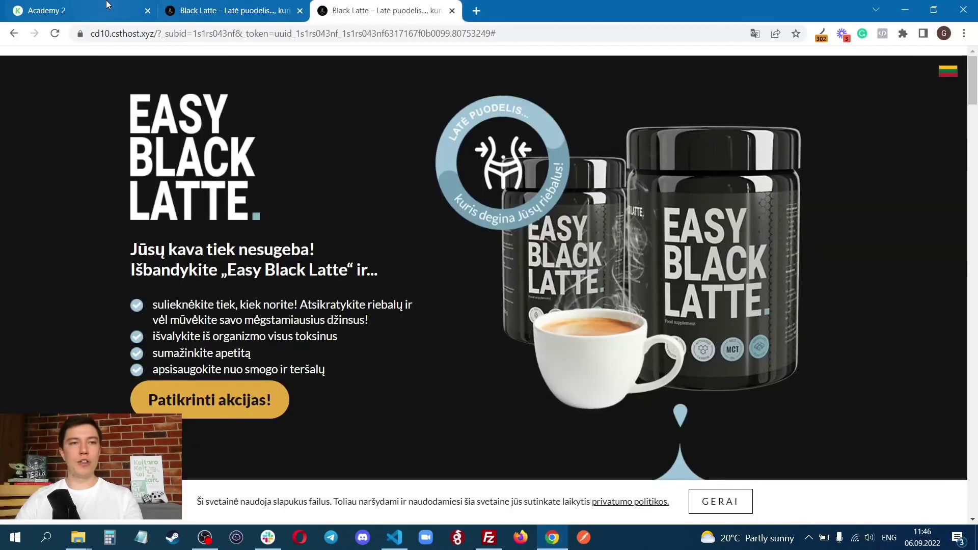
pyautogui.click(92, 11)
pyautogui.click(561, 250)
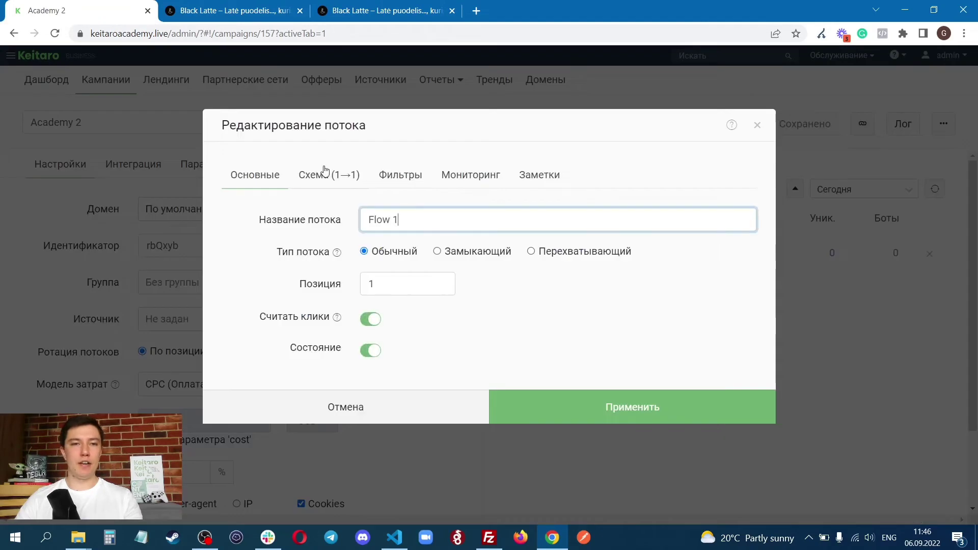
pyautogui.click(326, 175)
pyautogui.click(463, 245)
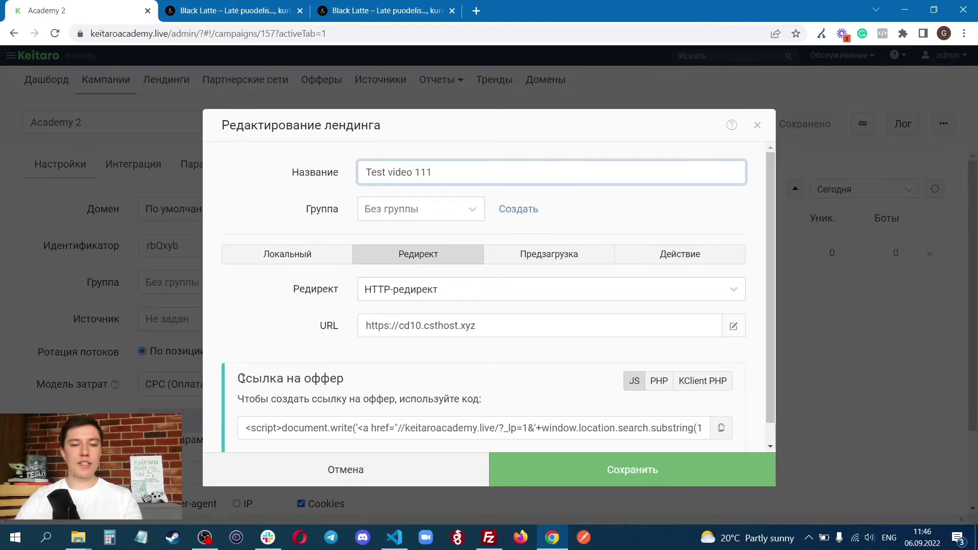
# - Read the offer link section of the landing's settings and copy its JS code
pyautogui.tripleClick(242, 378)
pyautogui.click(254, 381)
pyautogui.moveTo(240, 378); pyautogui.dragTo(335, 379)
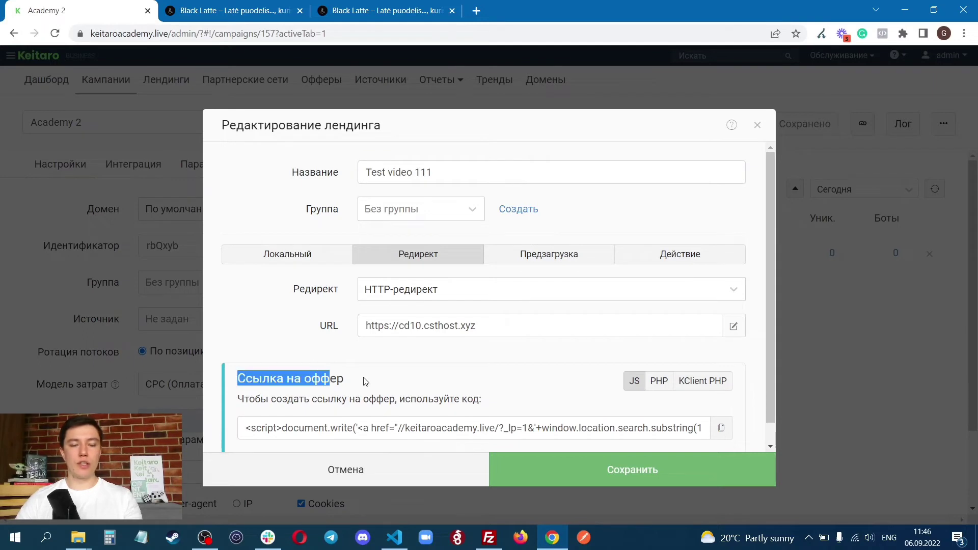
pyautogui.click(366, 381)
pyautogui.moveTo(240, 396); pyautogui.dragTo(495, 397)
pyautogui.click(494, 397)
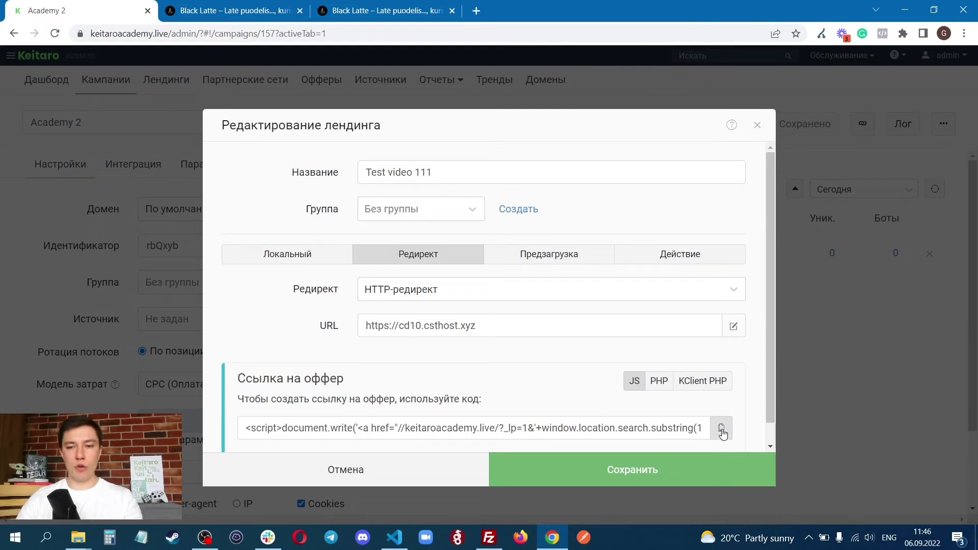
pyautogui.click(722, 428)
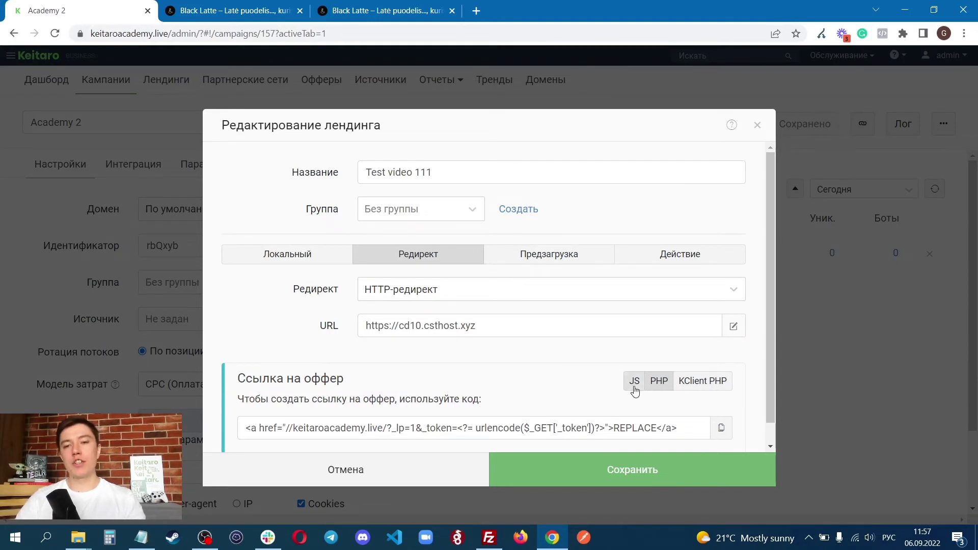
# - Show the JS offer link code, check the index.php file type in FileZilla, and switch the code to the PHP version
pyautogui.click(635, 392)
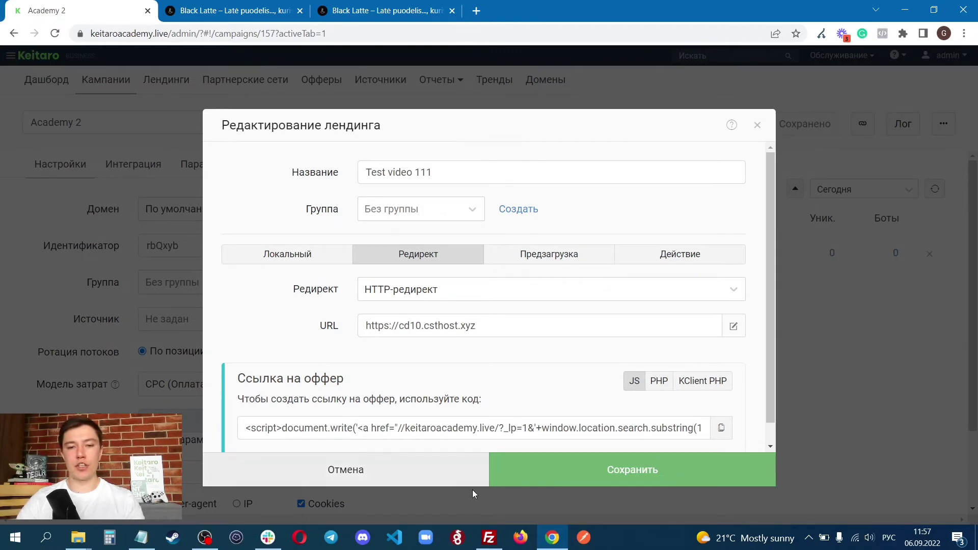
pyautogui.click(488, 537)
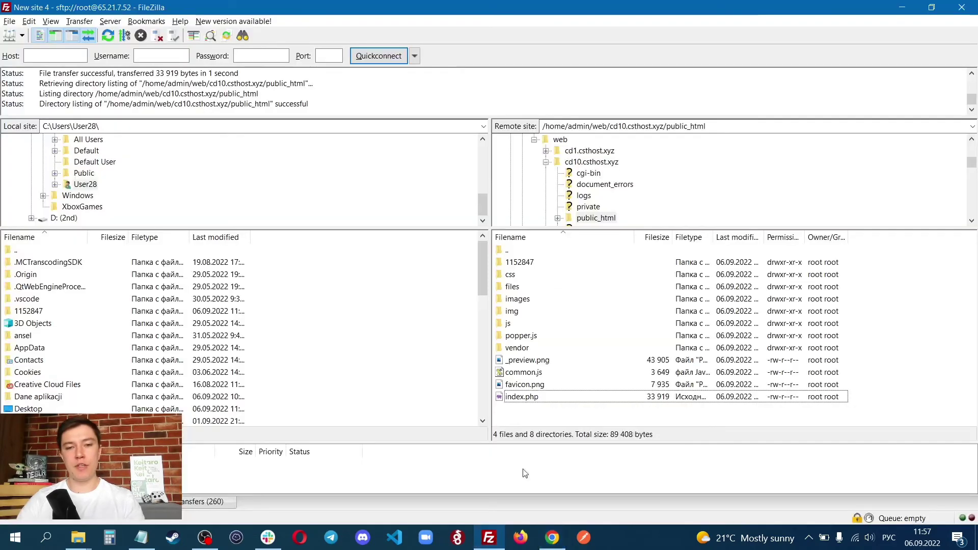
pyautogui.click(536, 398)
pyautogui.click(553, 538)
pyautogui.click(658, 382)
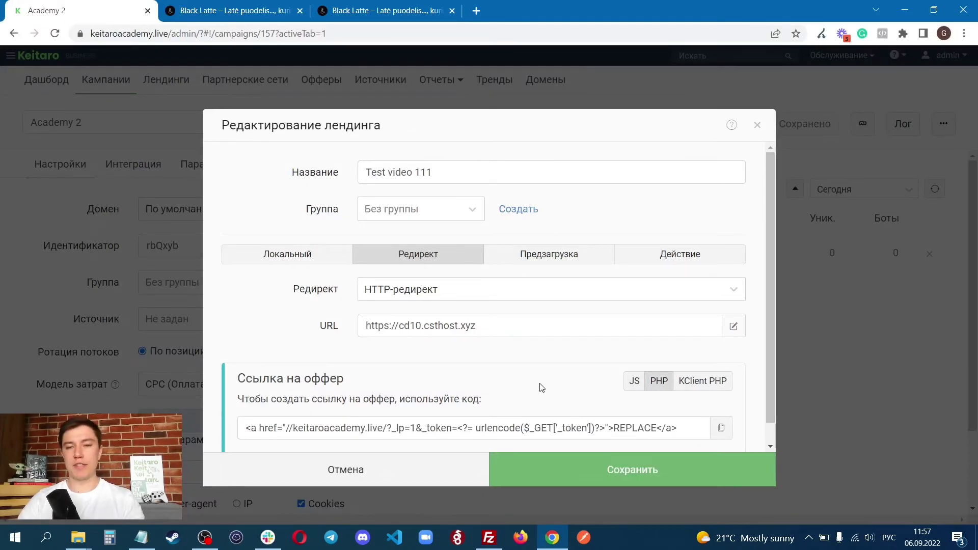
pyautogui.hotkey('alt', 'Tab')
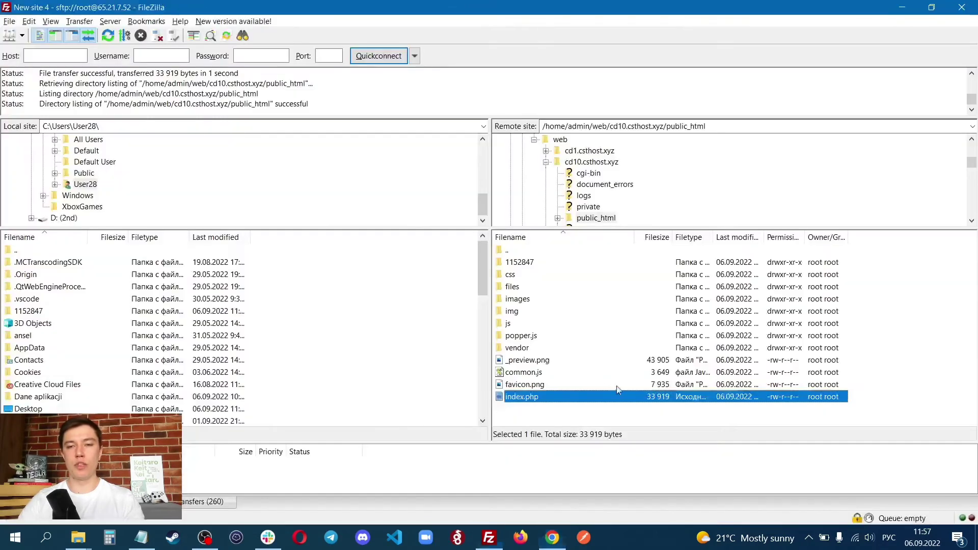
pyautogui.hotkey('alt', 'Tab')
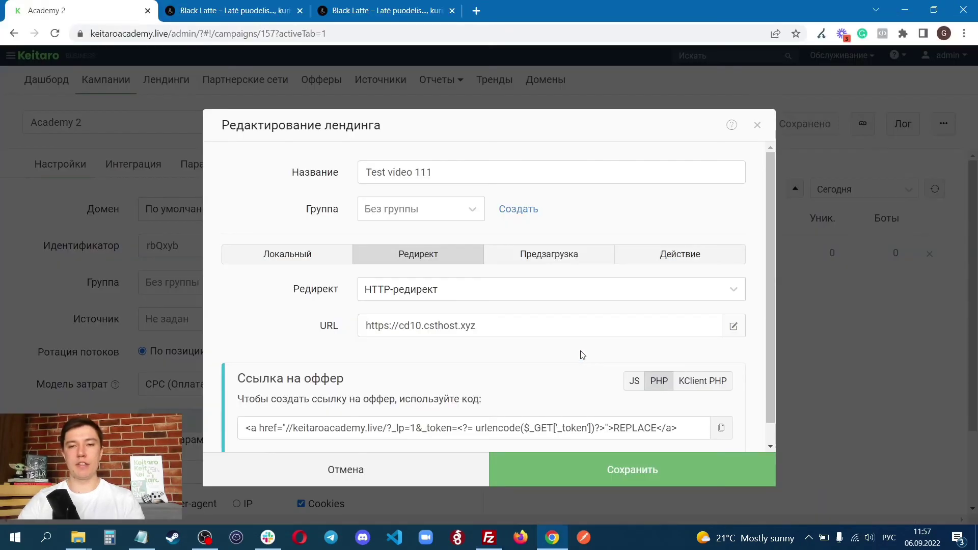
# - Switch the landing's offer link code to JS, and search index.php in Visual Studio Code for "Patikri", staying in restricted mode
pyautogui.click(632, 392)
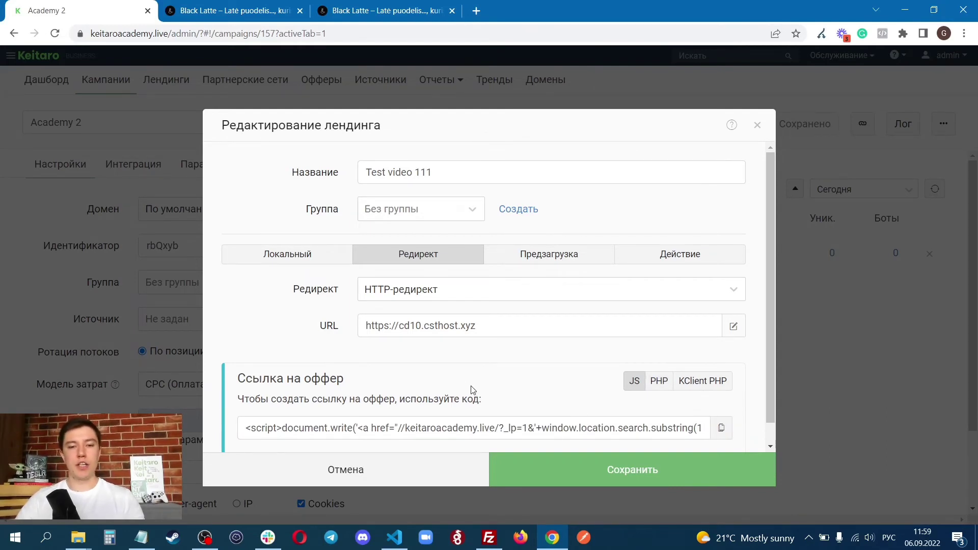
pyautogui.click(394, 537)
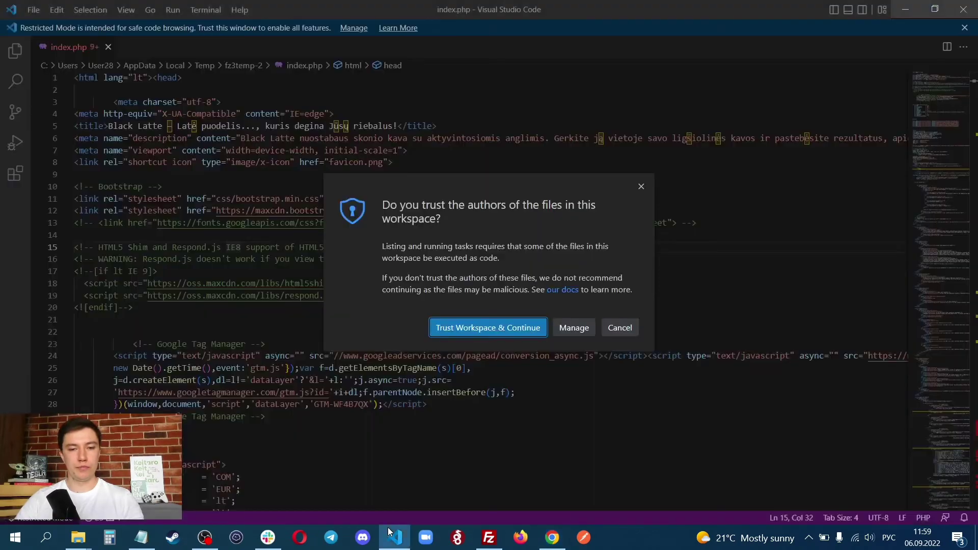
pyautogui.click(620, 328)
pyautogui.click(442, 332)
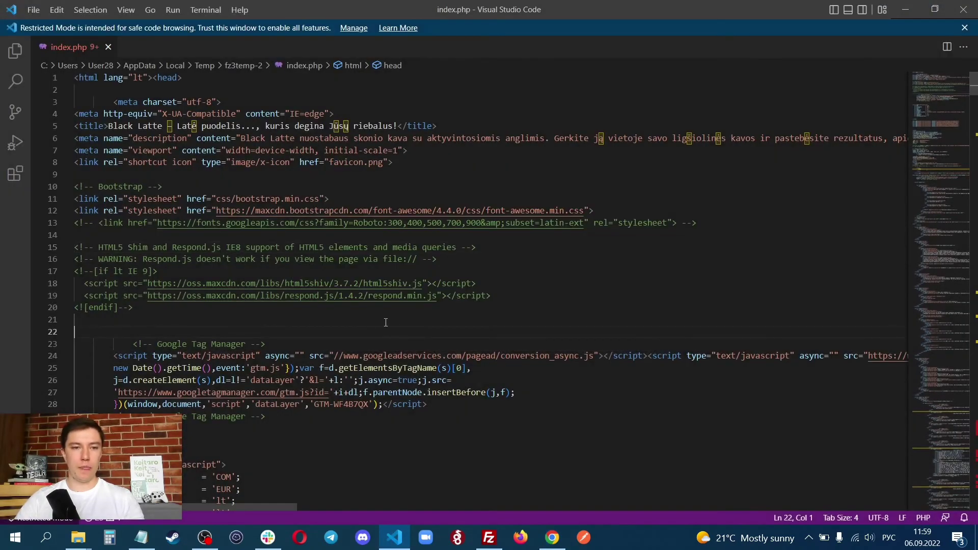
pyautogui.hotkey('ctrl', 'f')
pyautogui.hotkey('alt', 'shift')
pyautogui.write('Pa')
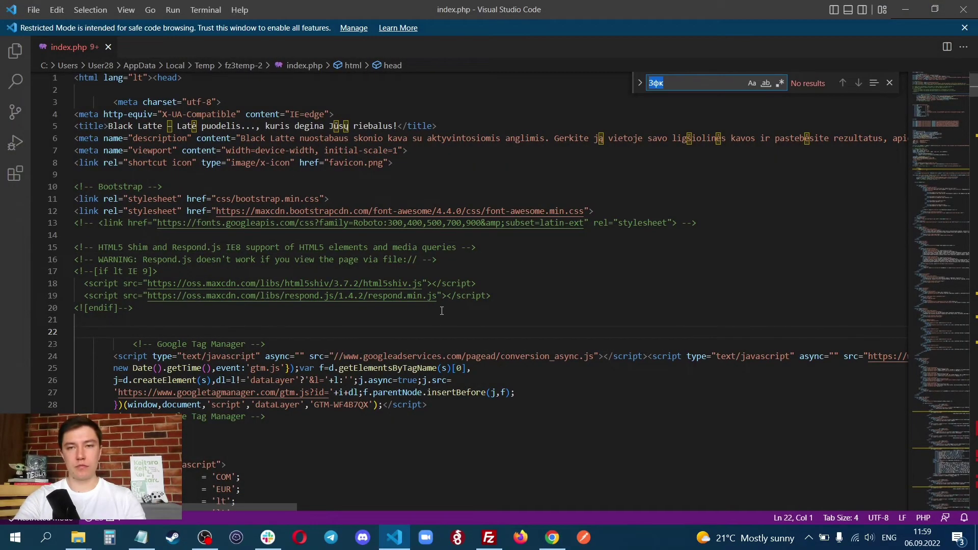
pyautogui.write('tikri')
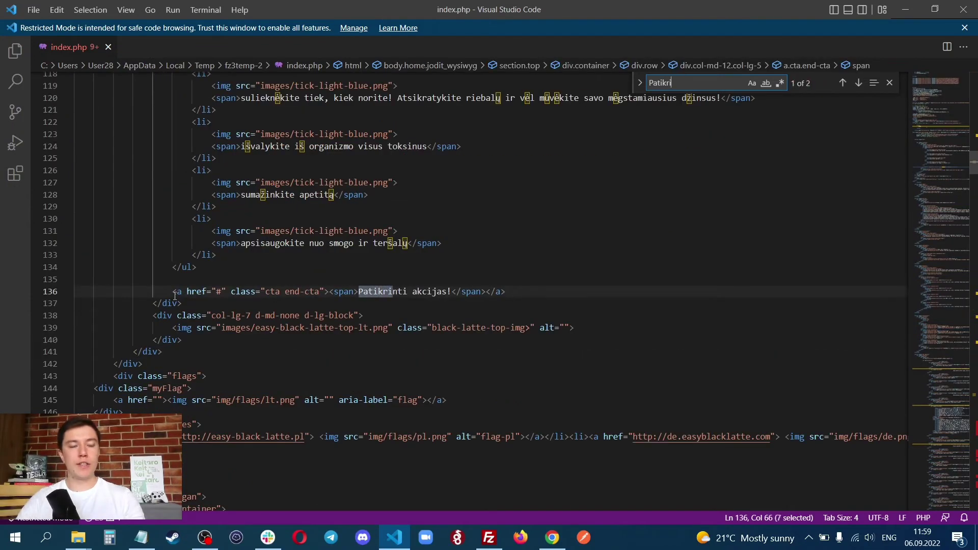
# - Paste the JS offer link code into the empty line above the "Patikrinti akcijas!" link
pyautogui.moveTo(175, 295); pyautogui.dragTo(514, 294)
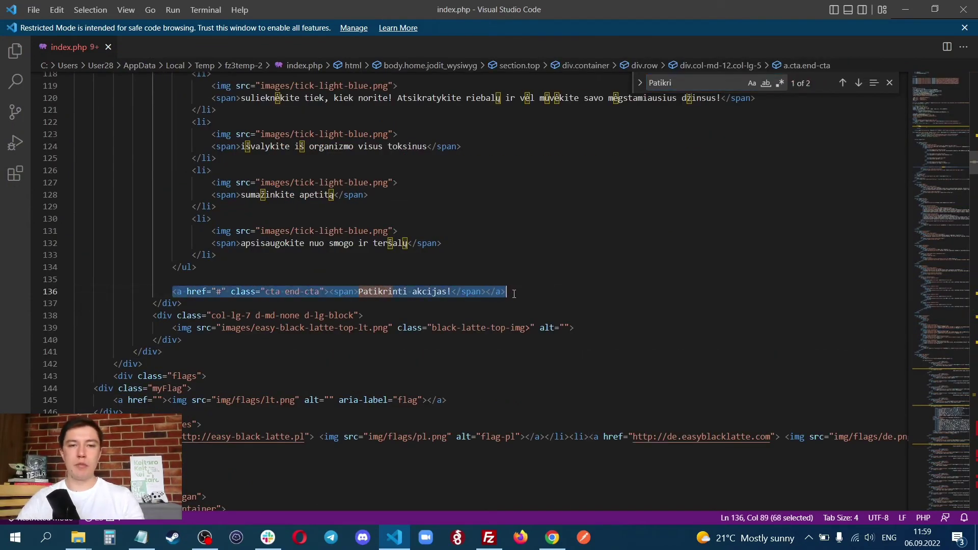
pyautogui.click(249, 292)
pyautogui.moveTo(212, 292); pyautogui.dragTo(231, 291)
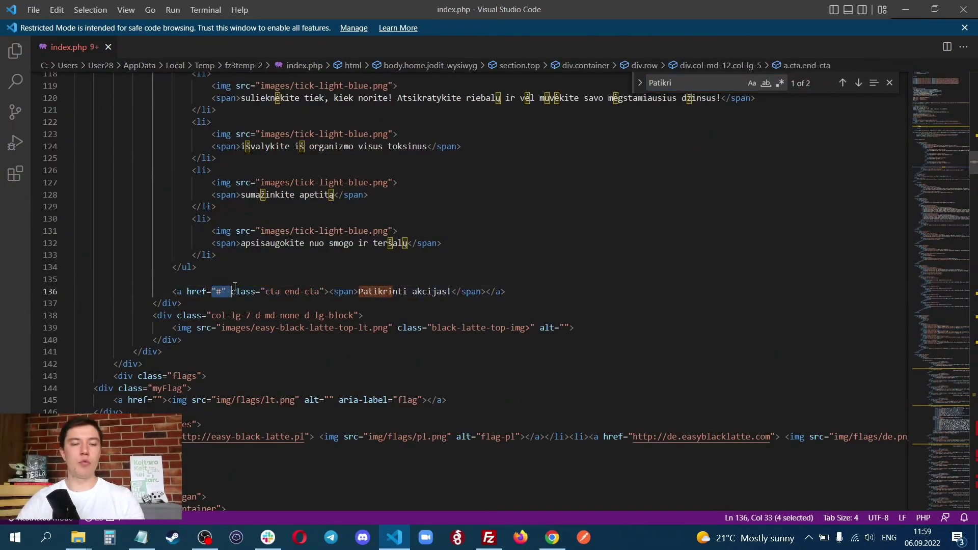
pyautogui.click(227, 278)
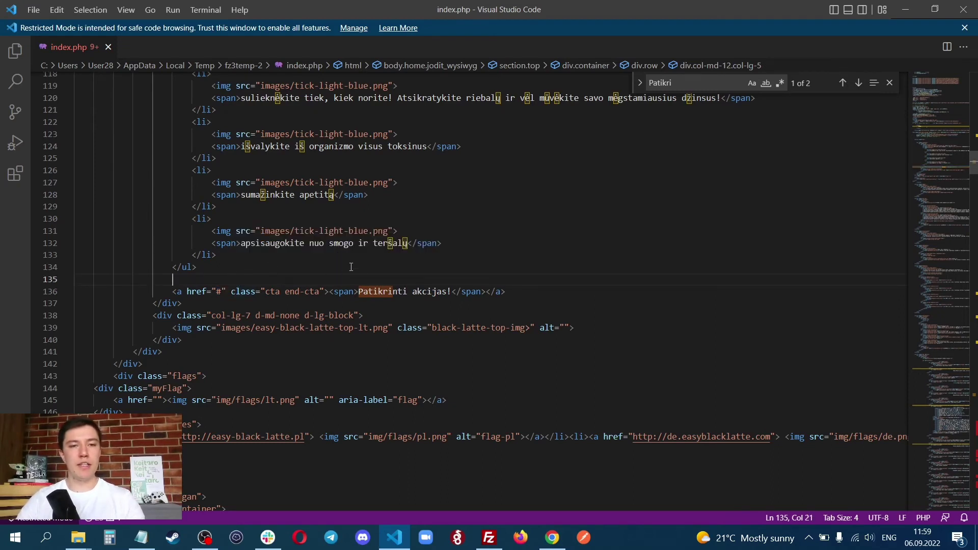
pyautogui.hotkey('ctrl', 'v')
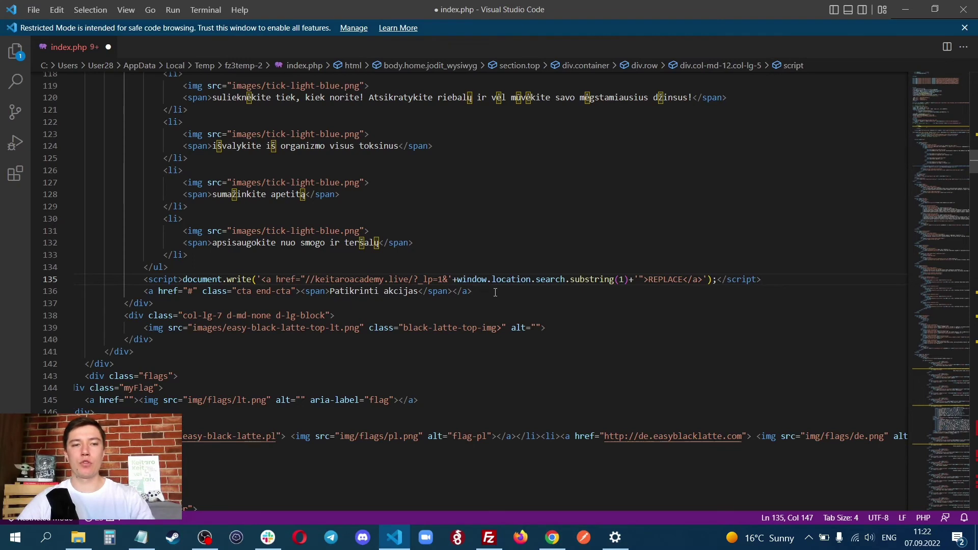
# - Move the class="cta end-cta" attribute from the old link into the script's a tag, before its href
pyautogui.moveTo(201, 295); pyautogui.dragTo(295, 295)
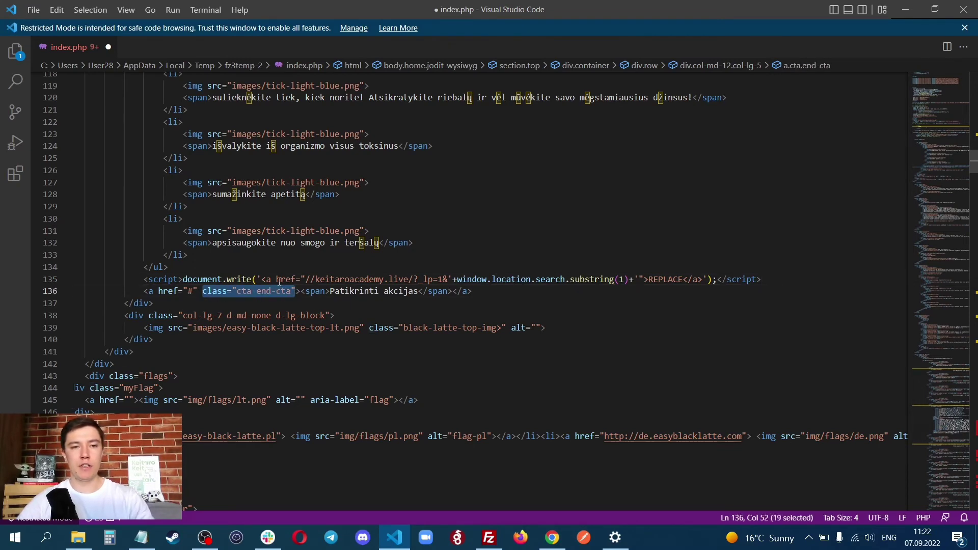
pyautogui.hotkey('ctrl', 'x')
pyautogui.click(277, 280)
pyautogui.hotkey('ctrl', 'v')
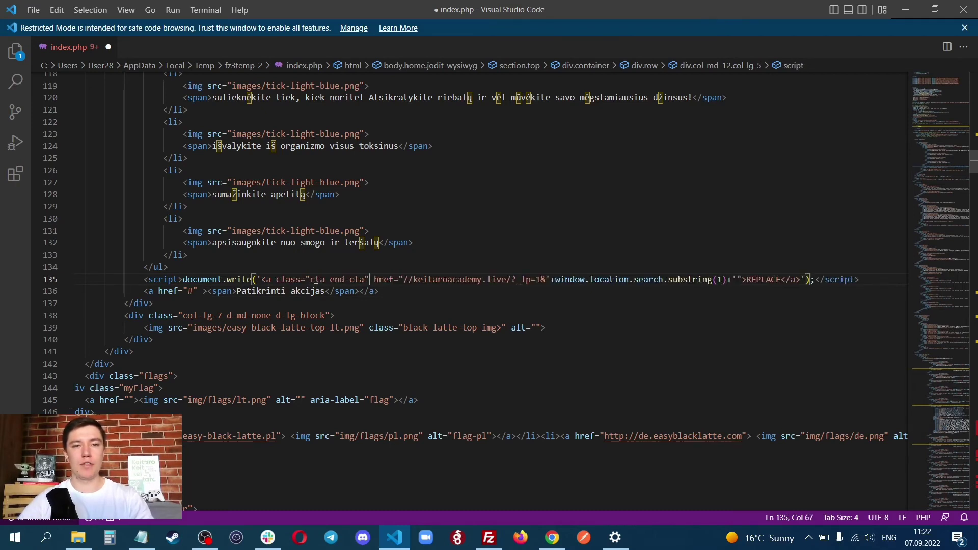
pyautogui.click(271, 292)
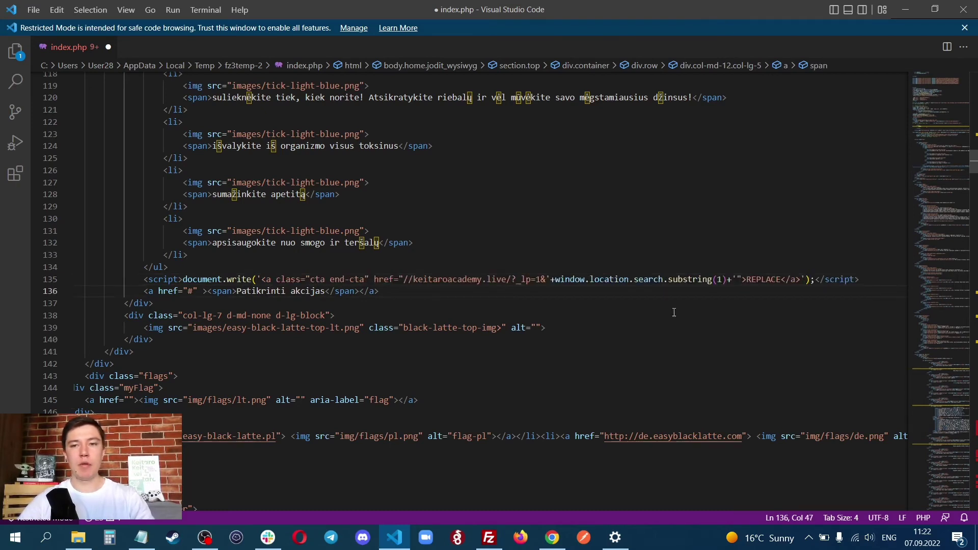
# - Move the old link's "Patikrinti akcijas" text into the script in place of REPLACE, and save index.php
pyautogui.doubleClick(747, 280)
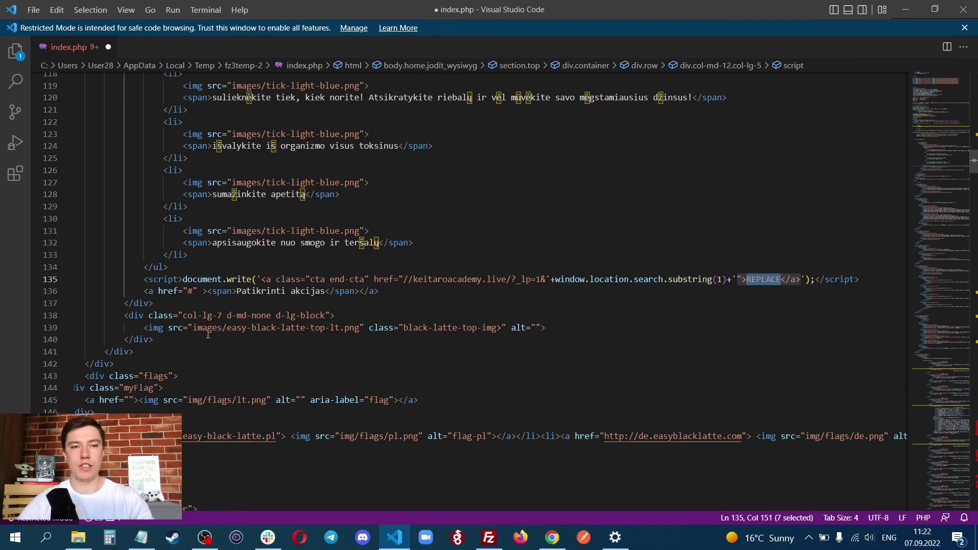
pyautogui.moveTo(237, 291); pyautogui.dragTo(326, 292)
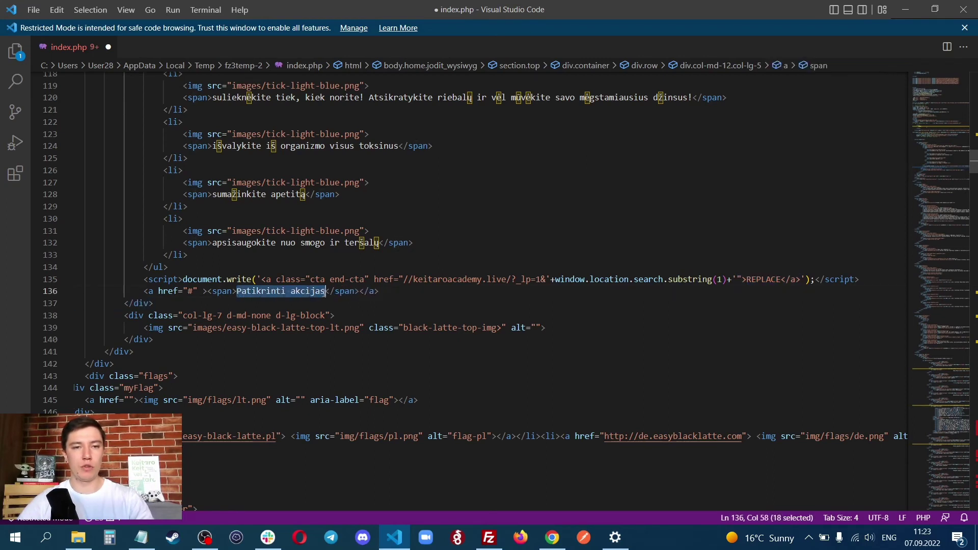
pyautogui.press('BackSpace')
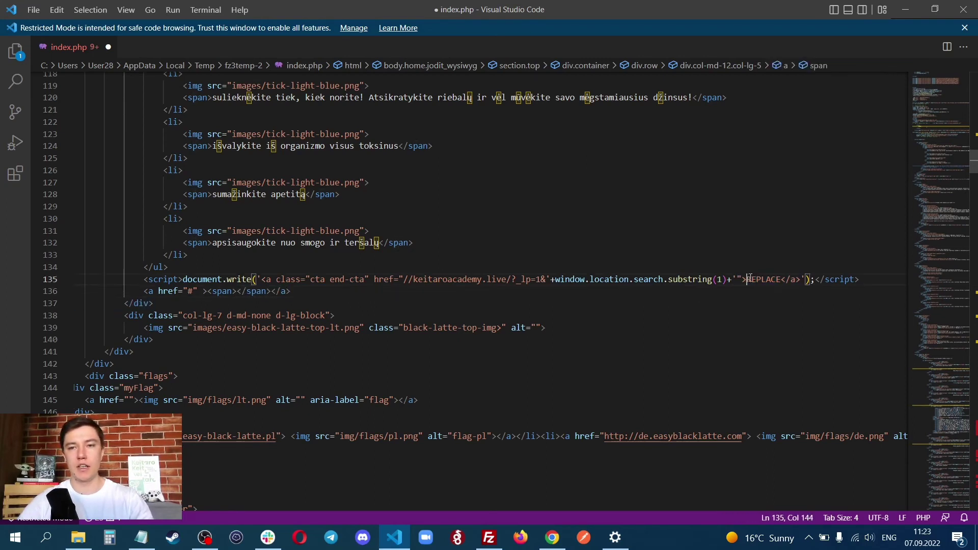
pyautogui.moveTo(745, 280); pyautogui.dragTo(781, 279)
pyautogui.hotkey('ctrl', 'v')
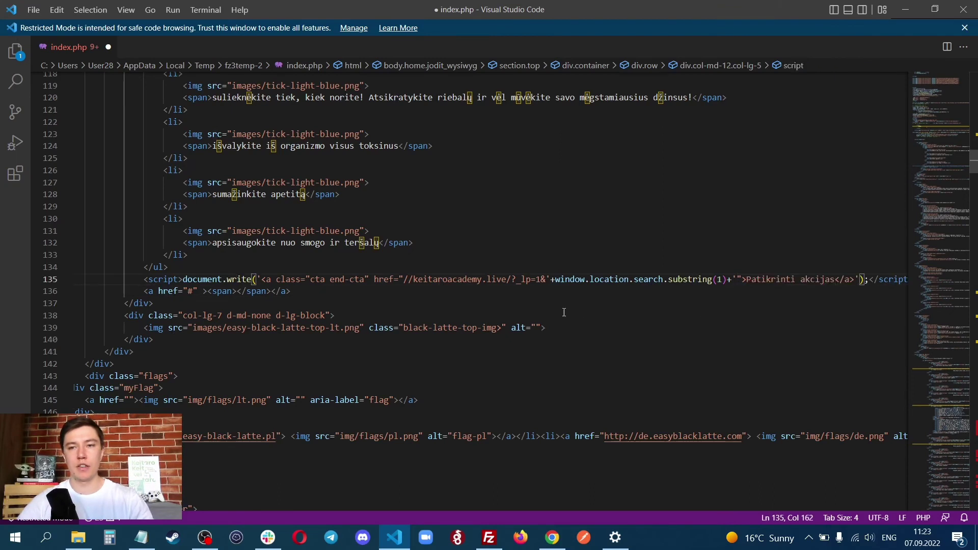
pyautogui.hotkey('ctrl', 's')
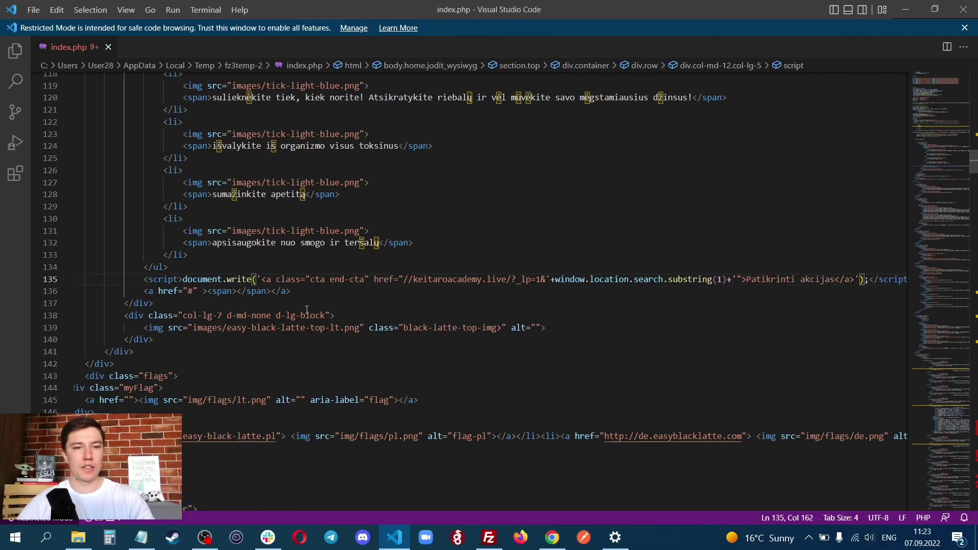
# - Delete the leftover empty "#" link below the offer link script
pyautogui.moveTo(297, 291); pyautogui.dragTo(141, 291)
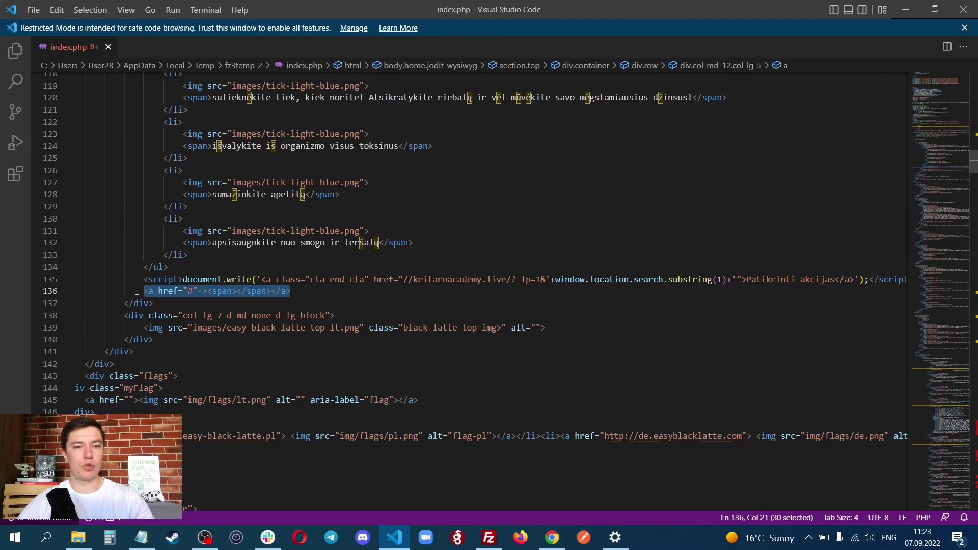
pyautogui.press('BackSpace')
pyautogui.press('BackSpace')
pyautogui.press('BackSpace')
pyautogui.press('BackSpace')
pyautogui.press('BackSpace')
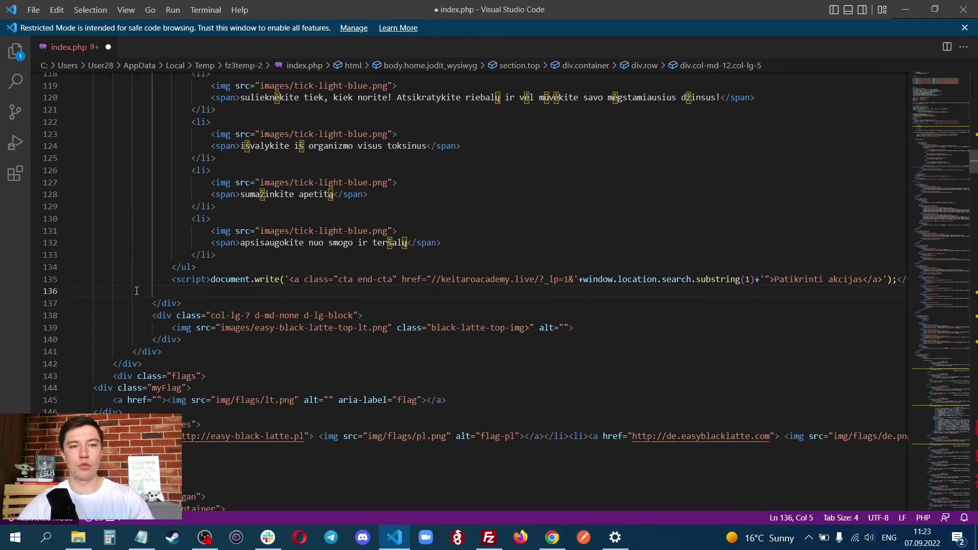
# - Save index.php, switch to FileZilla, and upload the changed file back to the server
pyautogui.hotkey('ctrl', 's')
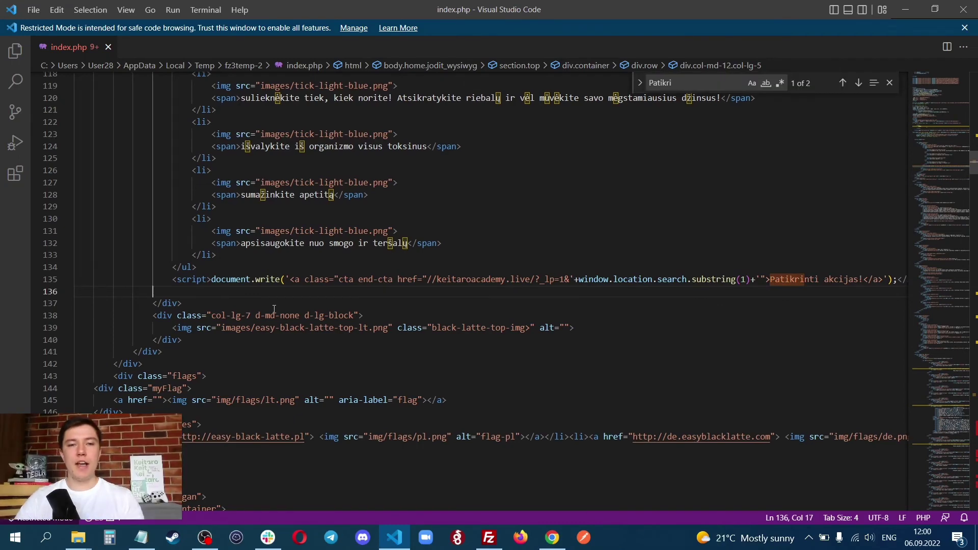
pyautogui.hotkey('alt', 'Tab')
pyautogui.click(515, 315)
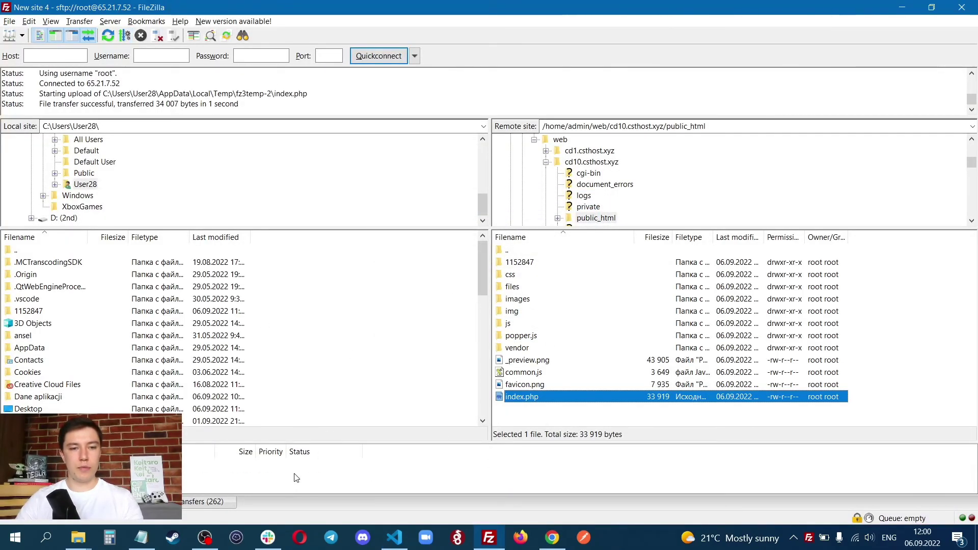
# - Switch to Keitaro in the browser, close the landing and flow settings without saving, and copy the Academy 2 campaign link
pyautogui.click(553, 538)
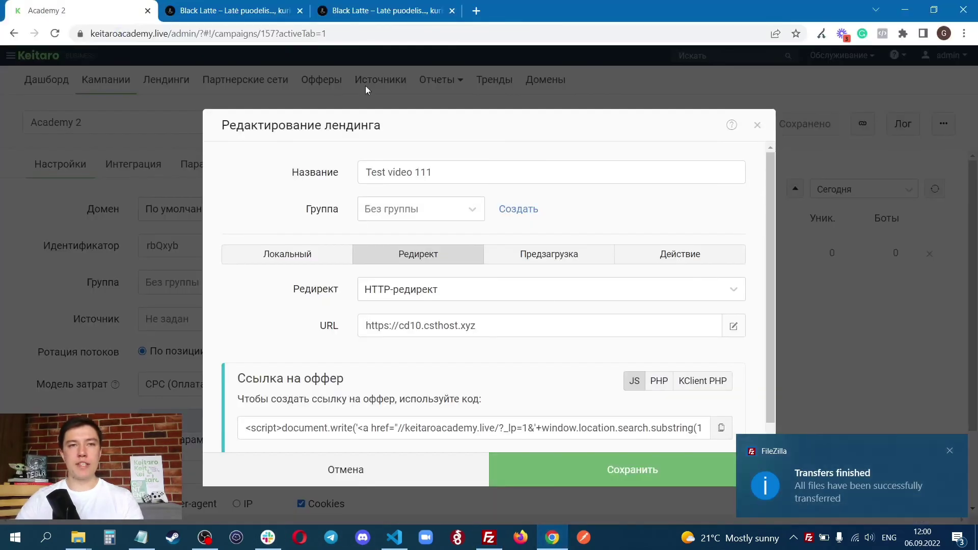
pyautogui.click(467, 457)
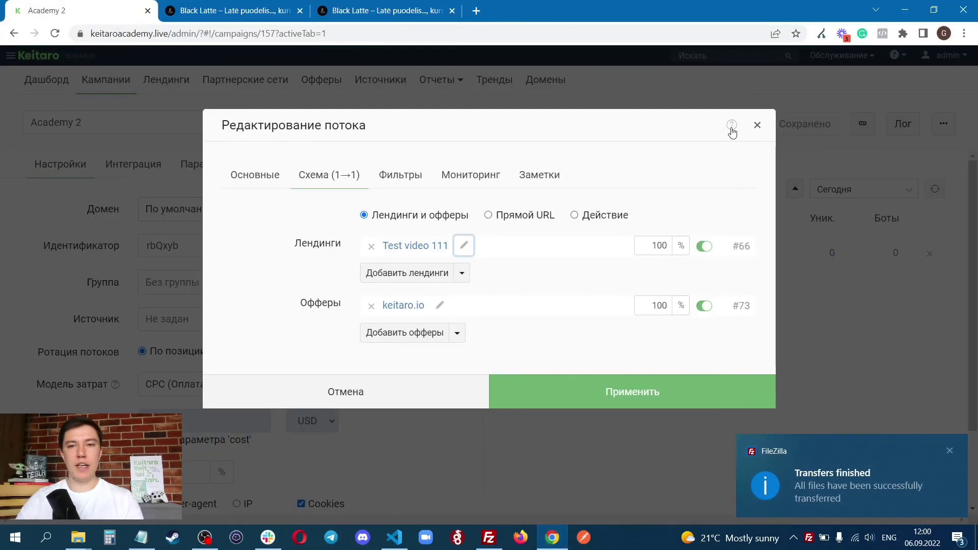
pyautogui.click(426, 398)
pyautogui.click(863, 121)
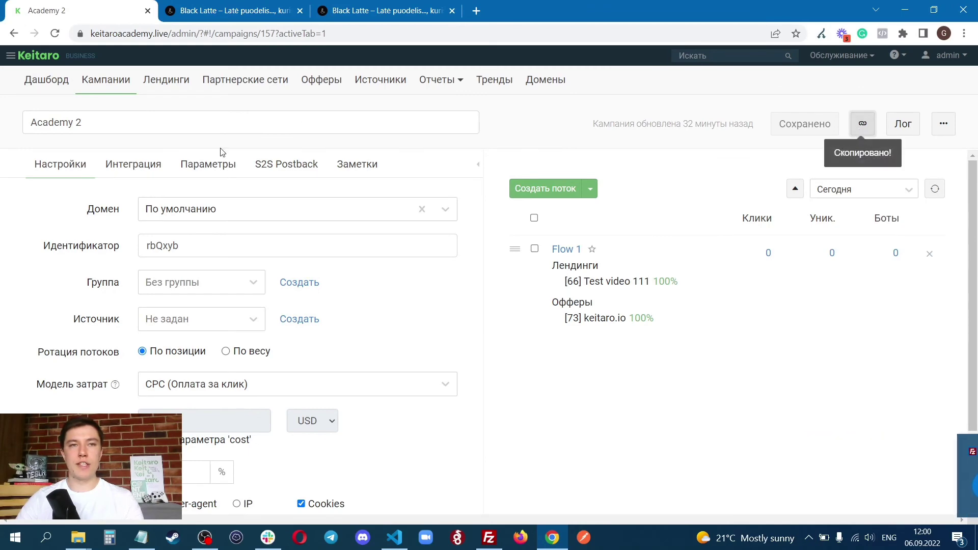
# - Open the campaign link in a new browser tab and test the landing's "Patikrinti akcijas!" button
pyautogui.click(477, 11)
pyautogui.hotkey('ctrl', 'v')
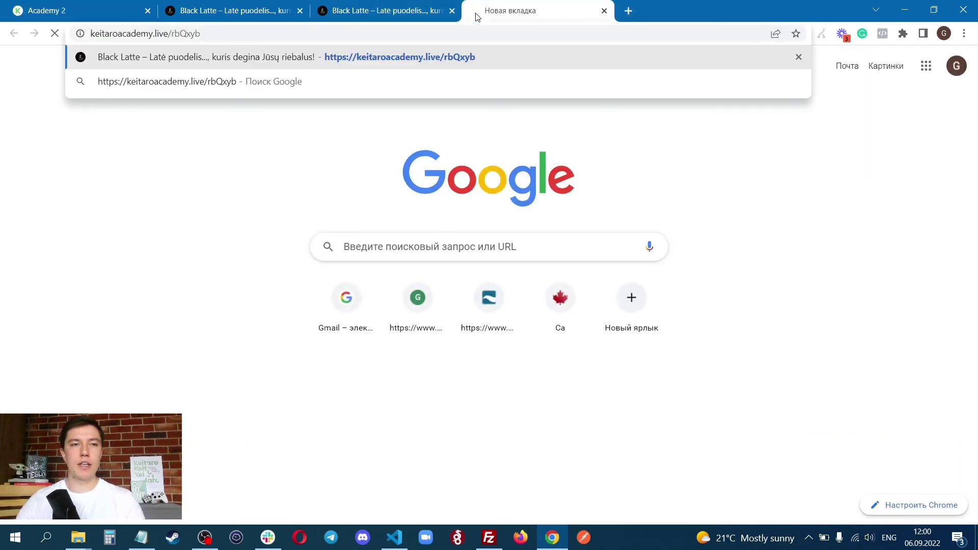
pyautogui.press('Return')
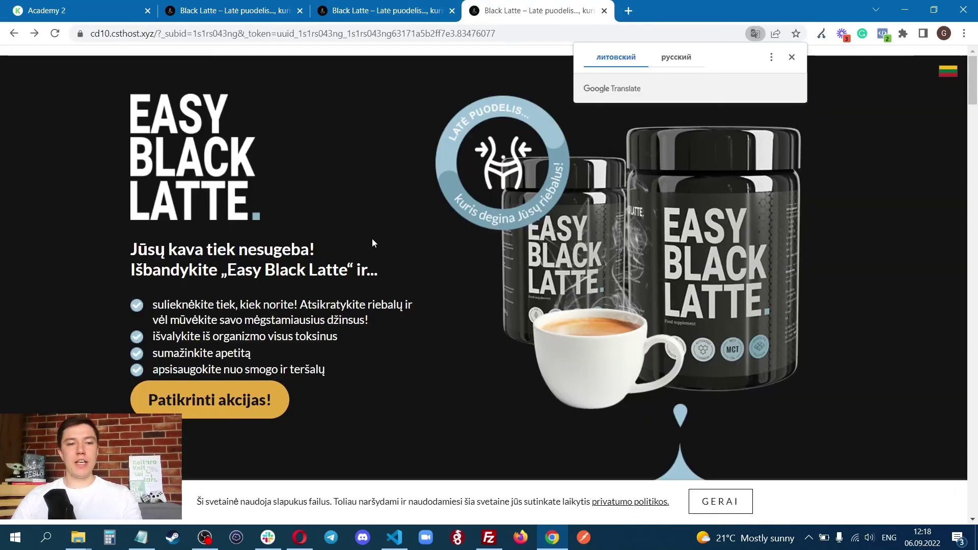
pyautogui.scroll(-6, 372, 240)
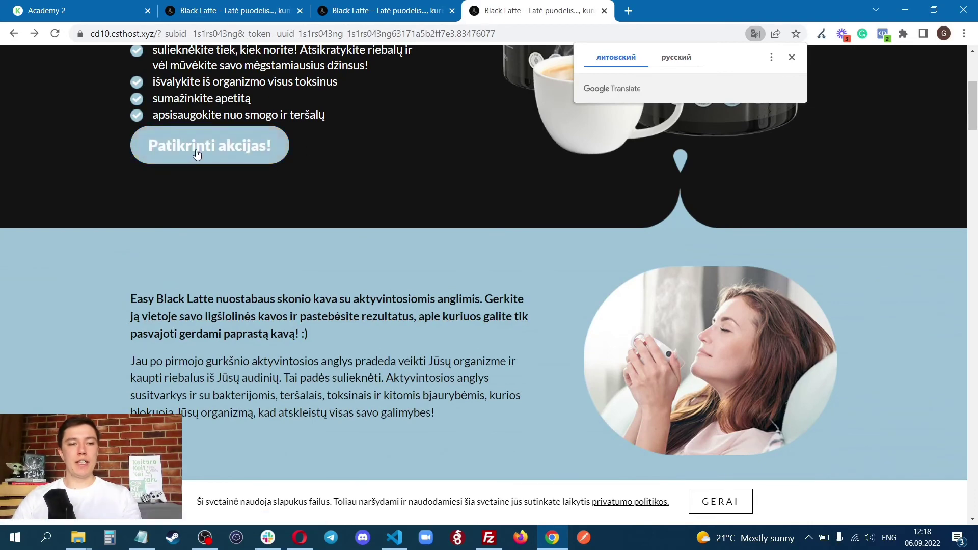
pyautogui.click(222, 154)
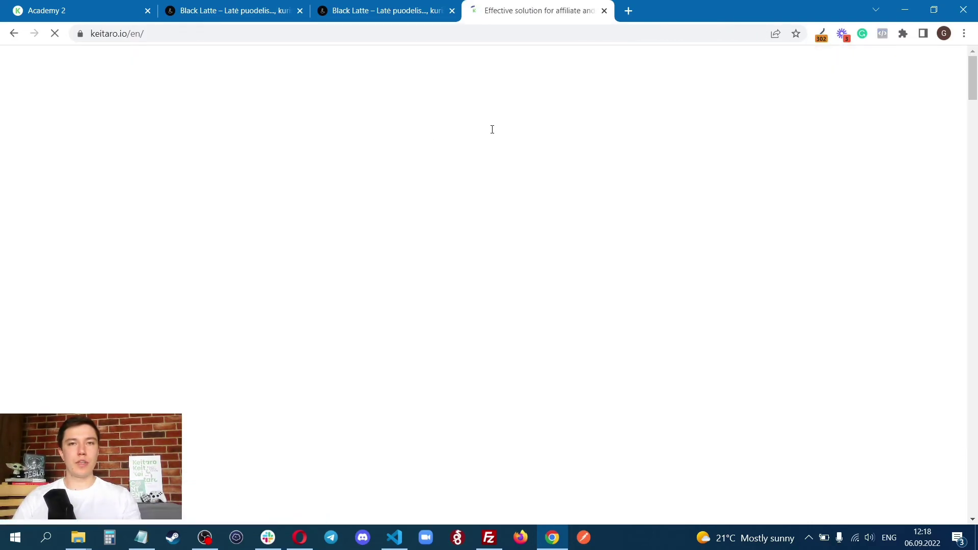